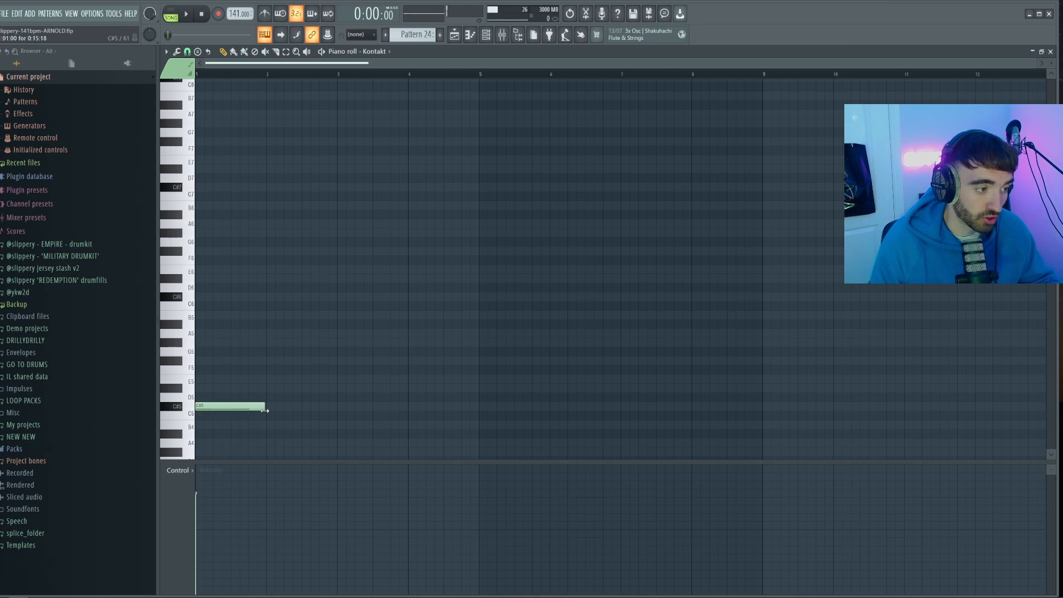
Build a two-bar opening chord from C#5, G#5 and E6 starting at bar 1
{"action": "left_click_drag", "start_coordinate": [197, 381], "coordinate": [191, 377]}
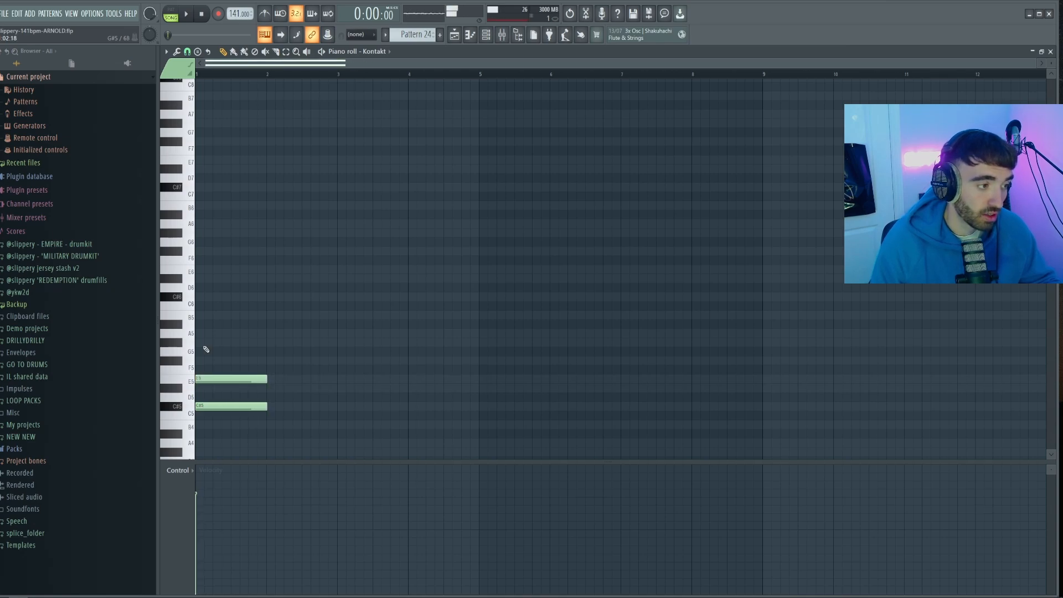
{"action": "key", "text": "ctrl+a"}
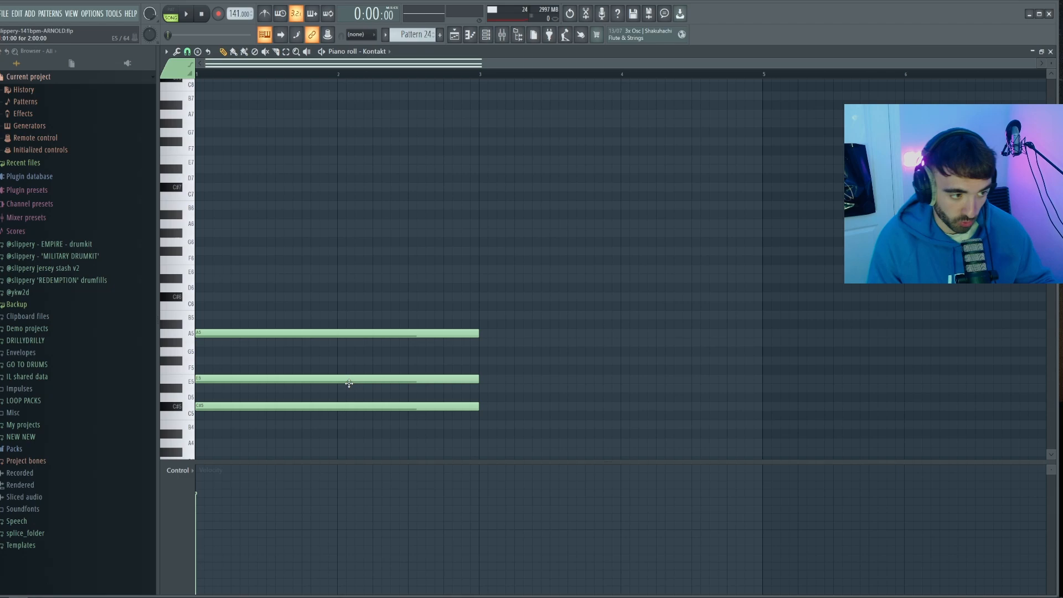
{"action": "left_click", "coordinate": [348, 382], "text": "ctrl"}
{"action": "key", "text": "ctrl+Up"}
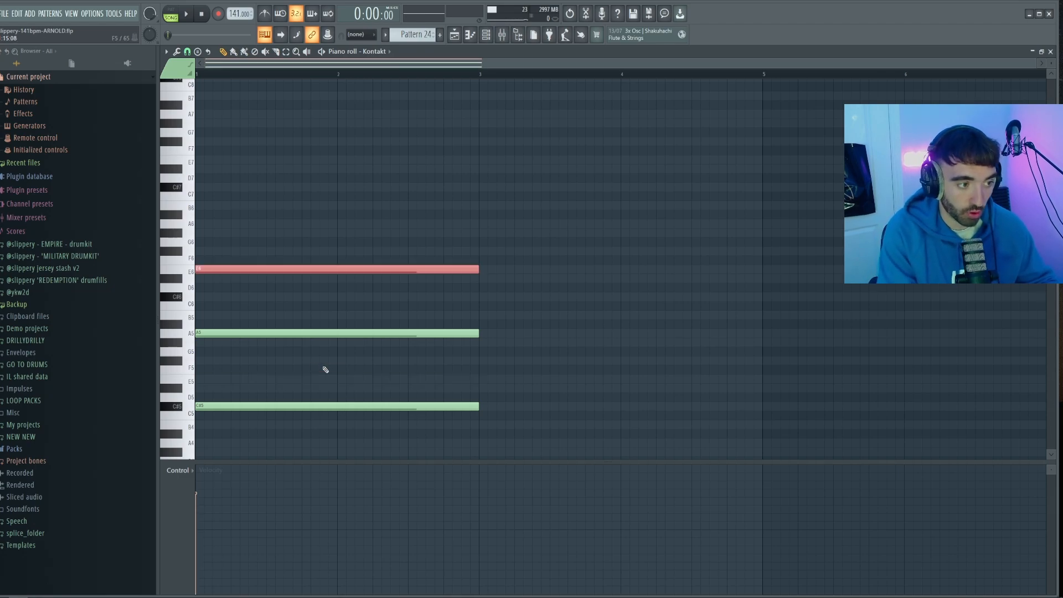
{"action": "left_click", "coordinate": [329, 334], "text": "ctrl"}
{"action": "key", "text": "shift+Down"}
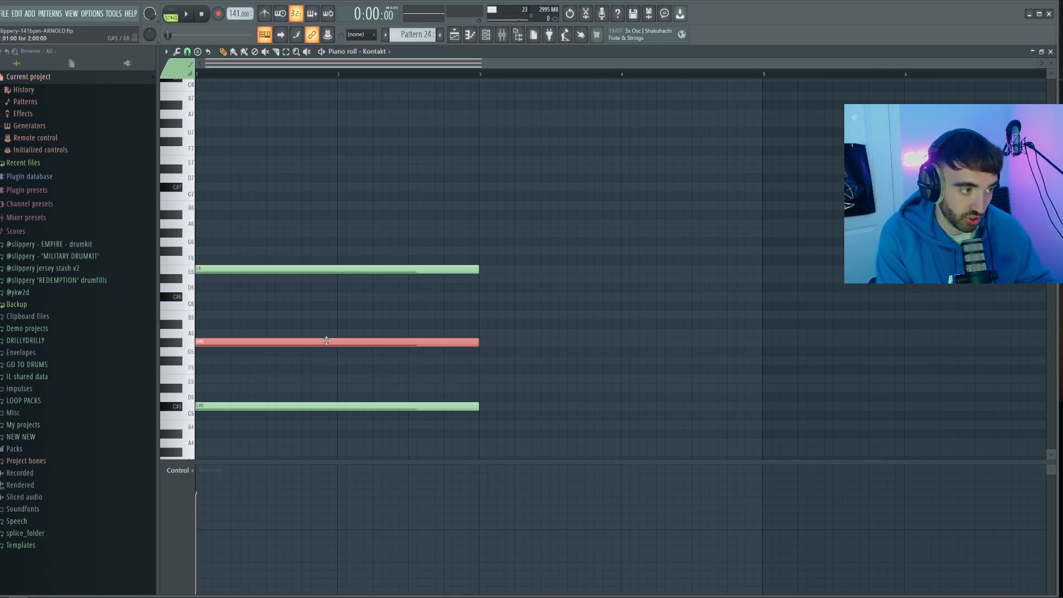
Duplicate the opening chord at bar 3 and lower the copy's highest note to D#6
{"action": "right_click", "coordinate": [489, 403]}
{"action": "left_click_drag", "start_coordinate": [485, 429], "coordinate": [338, 133]}
{"action": "key", "text": "ctrl+b"}
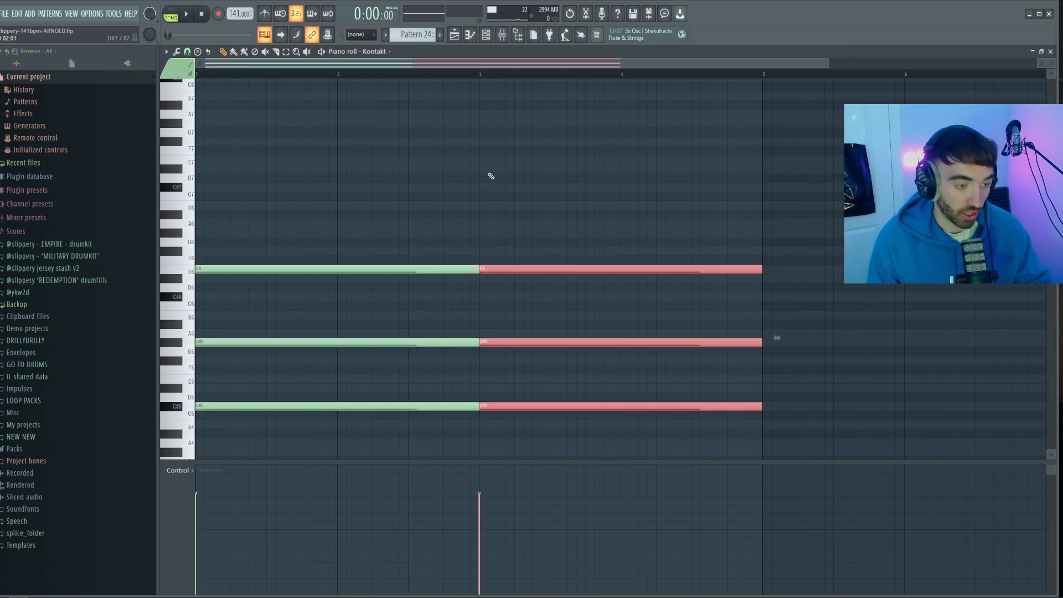
{"action": "scroll", "coordinate": [494, 178], "scroll_direction": "down", "scroll_amount": 2}
{"action": "right_click", "coordinate": [514, 191]}
{"action": "key", "text": "shift+Down"}
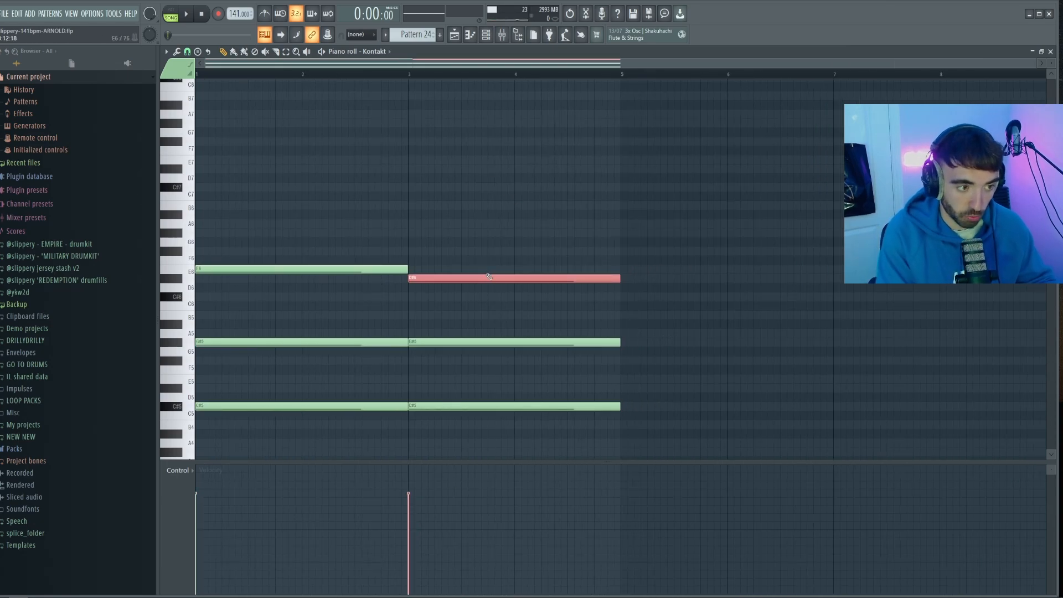
Repeat the two-chord progression through bar 8 with every note shortened to leave gaps between chords, and play it back
{"action": "key", "text": "ctrl+b"}
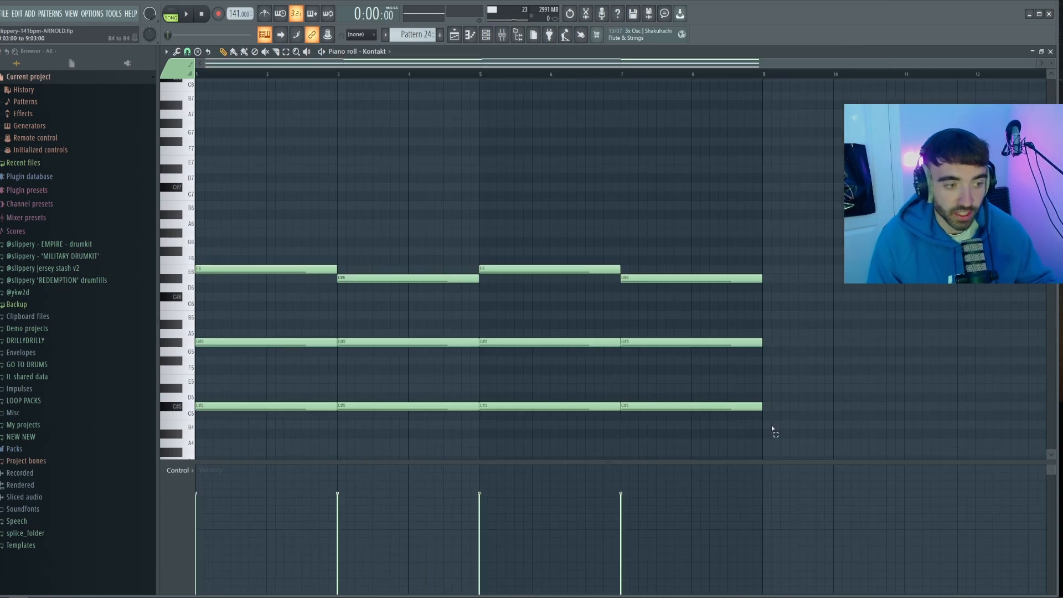
{"action": "left_click_drag", "start_coordinate": [772, 430], "coordinate": [319, 188]}
{"action": "right_click", "coordinate": [326, 231]}
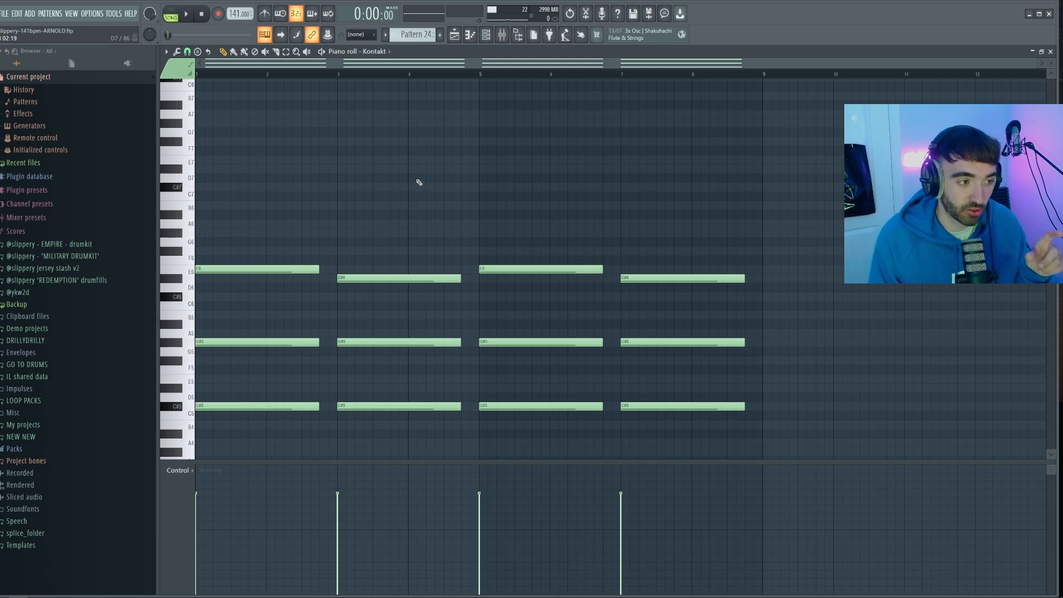
{"action": "key", "text": "space"}
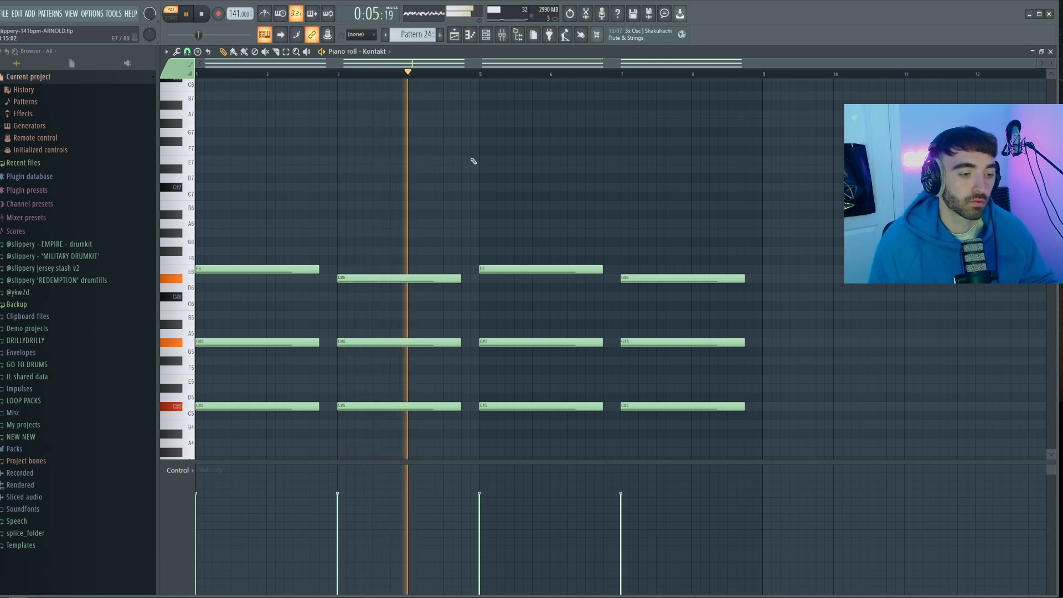
{"action": "key", "text": "space"}
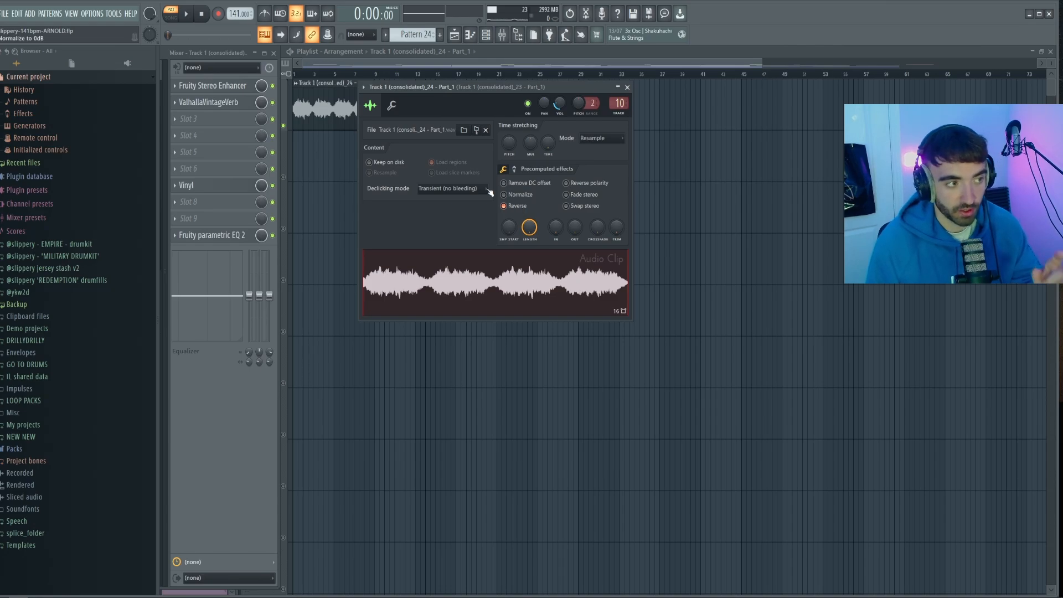
Review the ValhallaVintageVerb, Fruity Stereo Enhancer, Vinyl and Fruity parametric EQ 2 effects on the Track 1 (consolidated) mixer channel
{"action": "left_click", "coordinate": [234, 102]}
{"action": "left_click", "coordinate": [233, 88]}
{"action": "left_click", "coordinate": [241, 186]}
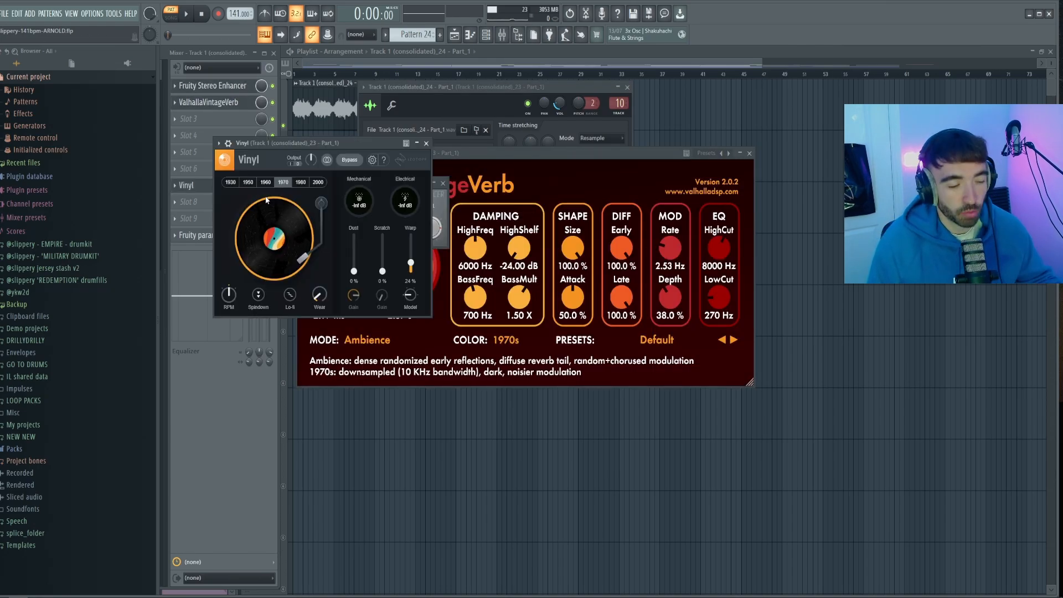
{"action": "left_click", "coordinate": [210, 237]}
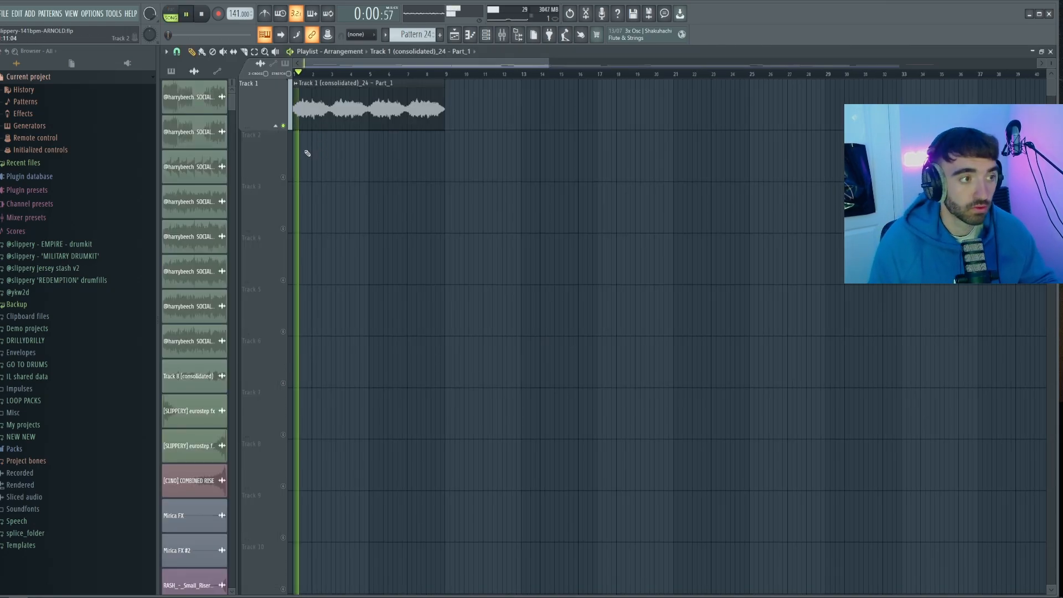
Paste the chord progression into the ElectraX #2 channel in Pattern 25 and open it in the piano roll
{"action": "scroll", "coordinate": [308, 146], "scroll_direction": "up", "scroll_amount": 3}
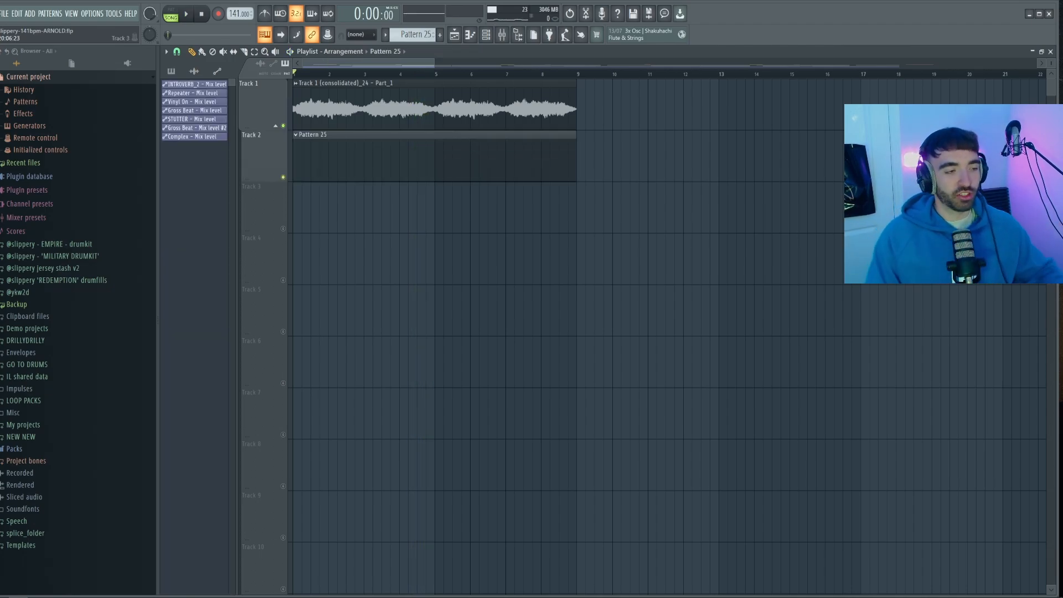
{"action": "left_click", "coordinate": [487, 34]}
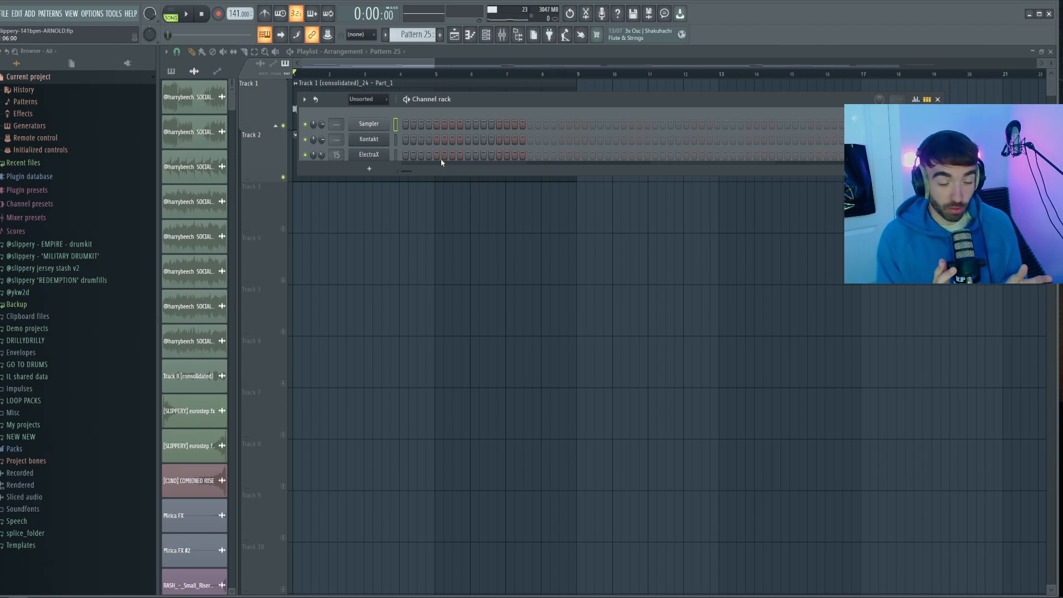
{"action": "left_click", "coordinate": [368, 153]}
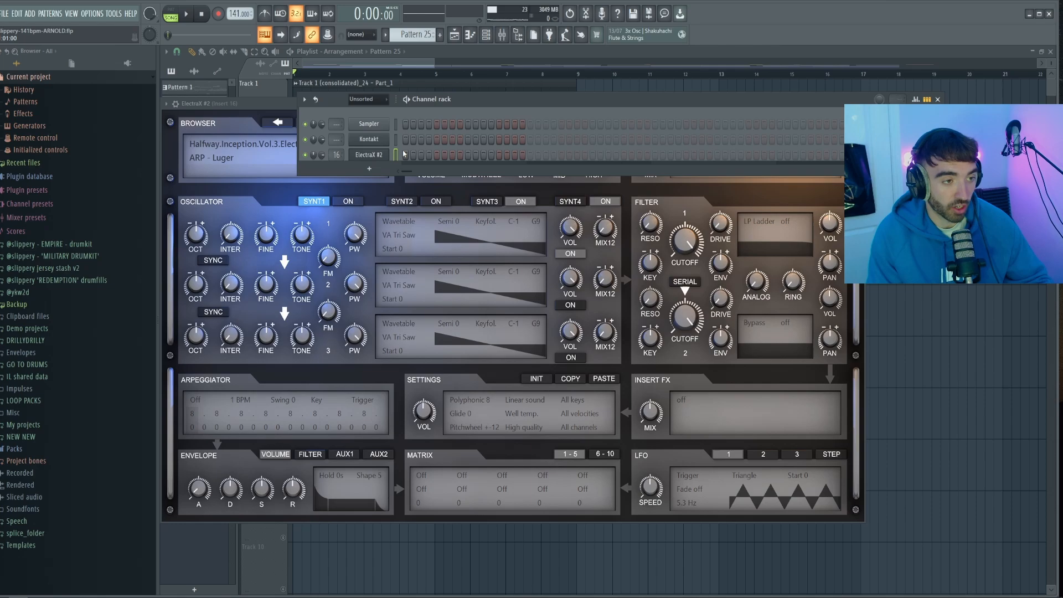
{"action": "key", "text": "ctrl+v"}
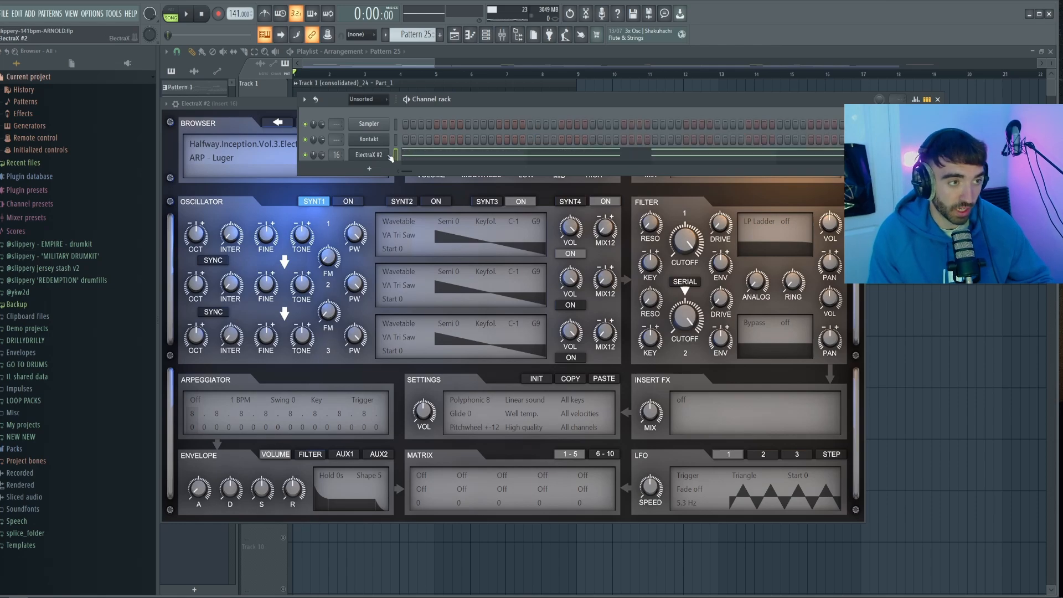
{"action": "right_click", "coordinate": [388, 151]}
{"action": "left_click", "coordinate": [394, 155]}
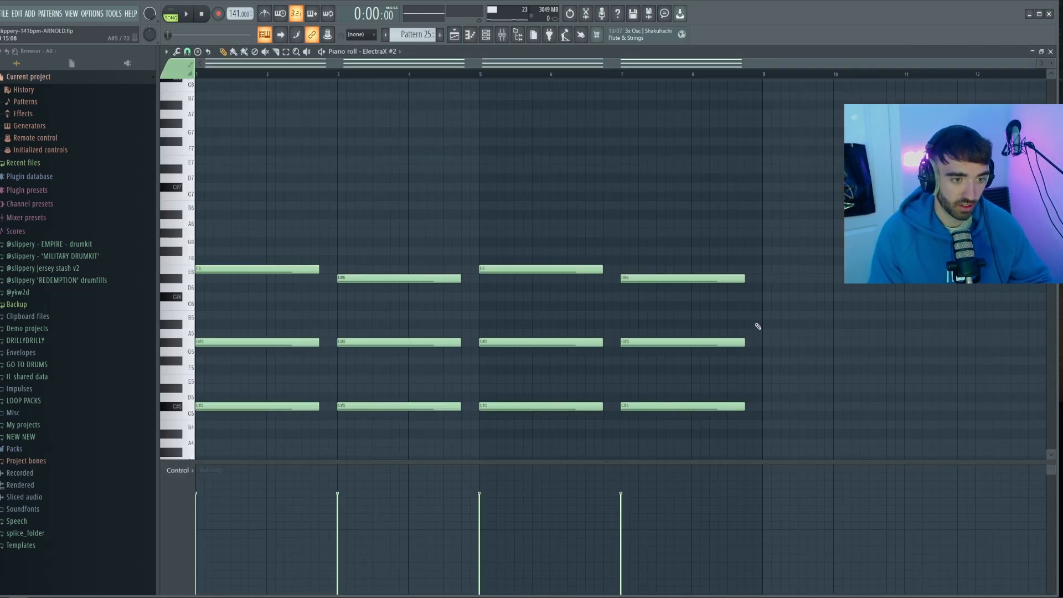
Lengthen the chords to fill two bars each and layer octave copies, adding C#4 and G#4 below and E7/D#7 above
{"action": "left_click_drag", "start_coordinate": [778, 427], "coordinate": [195, 184]}
{"action": "key", "text": "ctrl+c"}
{"action": "key", "text": "ctrl+v"}
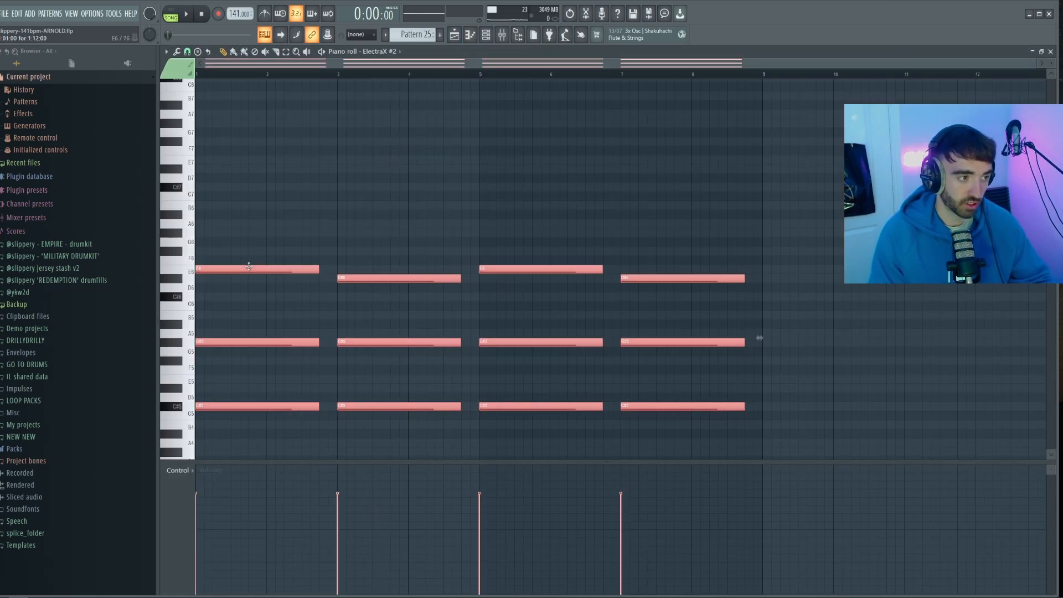
{"action": "key", "text": "ctrl+Up"}
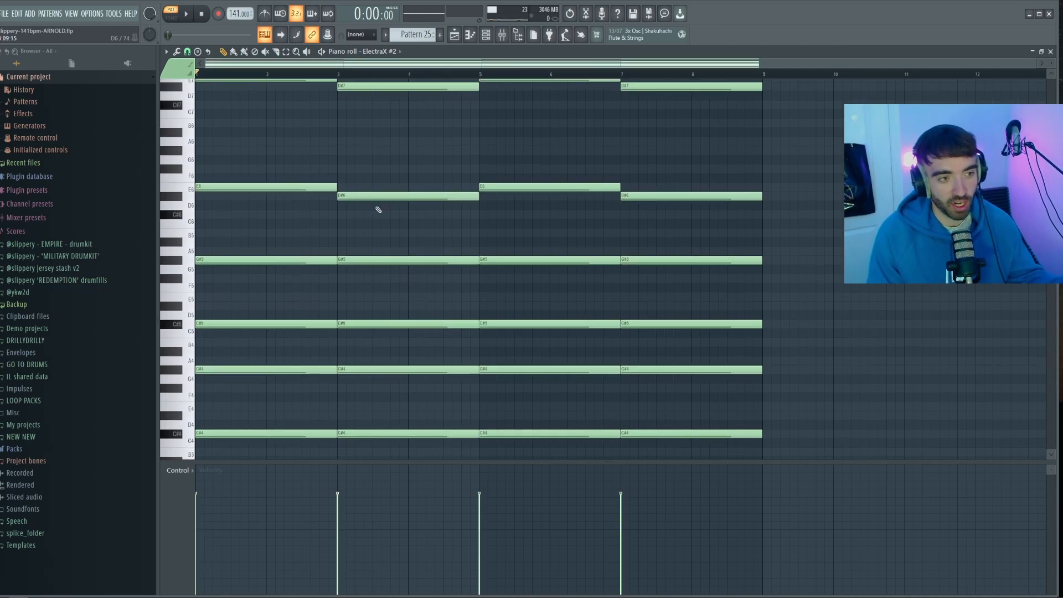
{"action": "scroll", "coordinate": [537, 183], "scroll_direction": "up", "scroll_amount": 3}
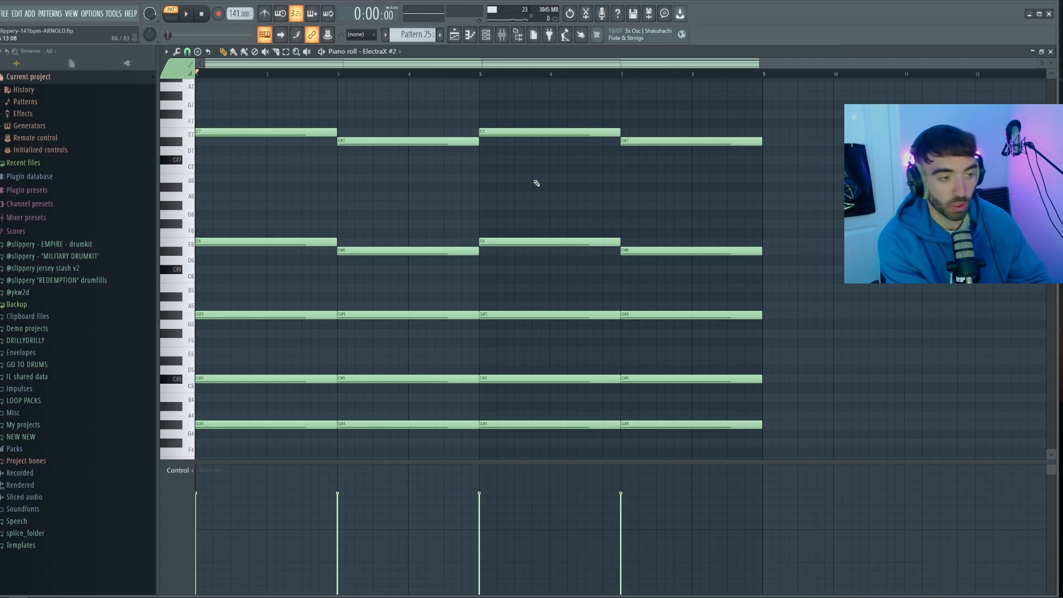
Flip the ElectraX #2 chords horizontally and play the pattern back
{"action": "key", "text": "alt+y"}
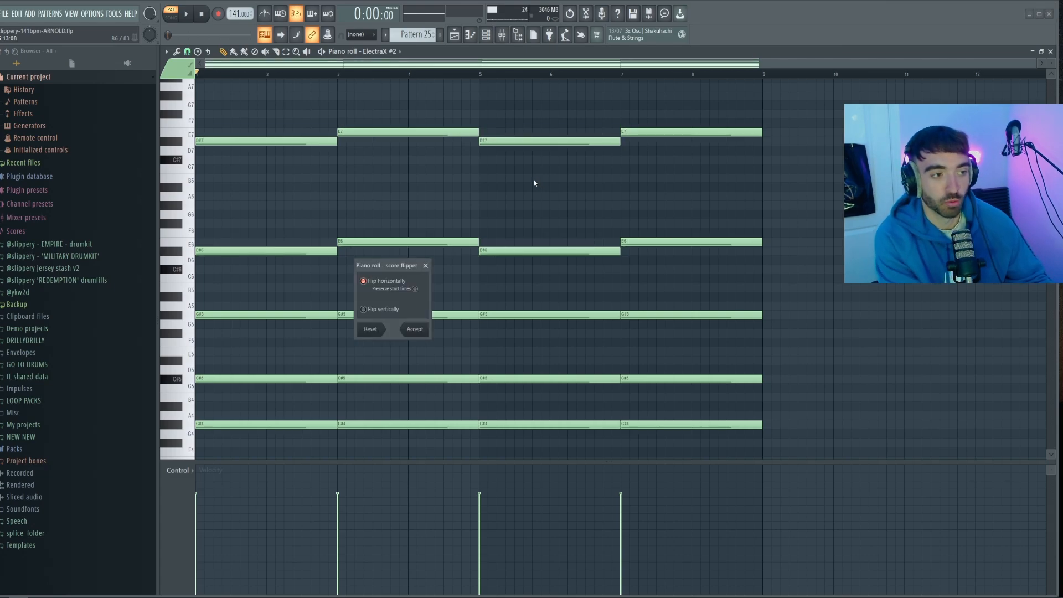
{"action": "left_click", "coordinate": [415, 329]}
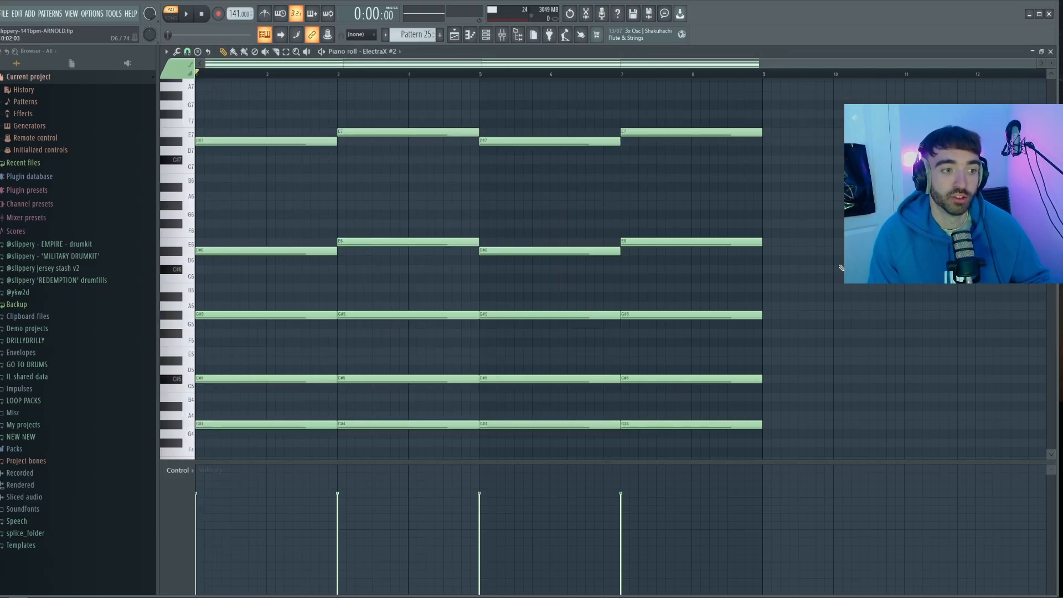
{"action": "key", "text": "space"}
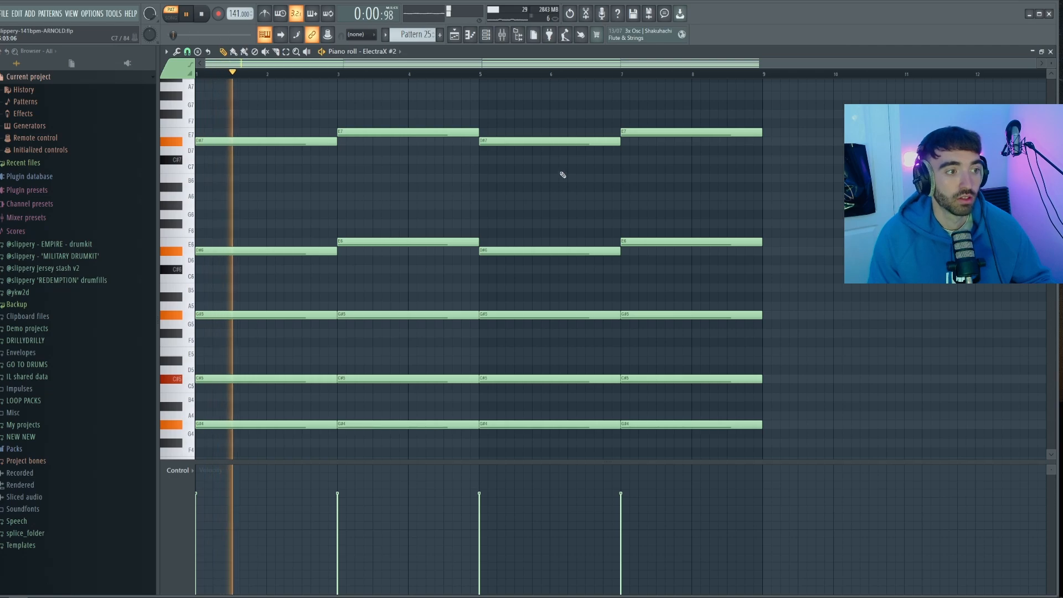
{"action": "scroll", "coordinate": [545, 182], "scroll_direction": "down", "scroll_amount": 4}
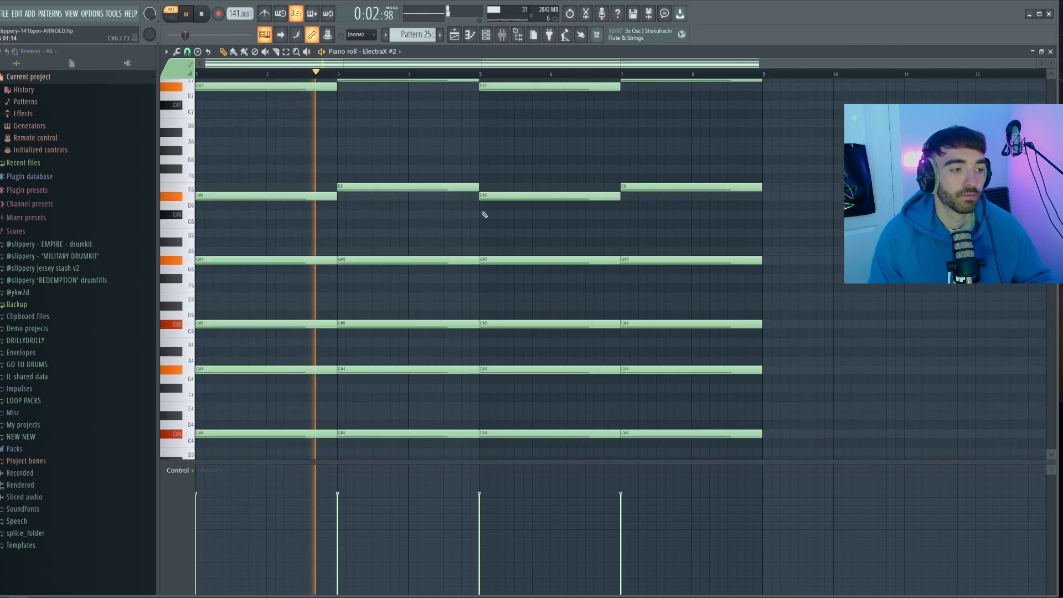
Consolidate the Pattern 25 clip on Track 2 to audio and audition it alone and together with Track 1
{"action": "left_click", "coordinate": [502, 36]}
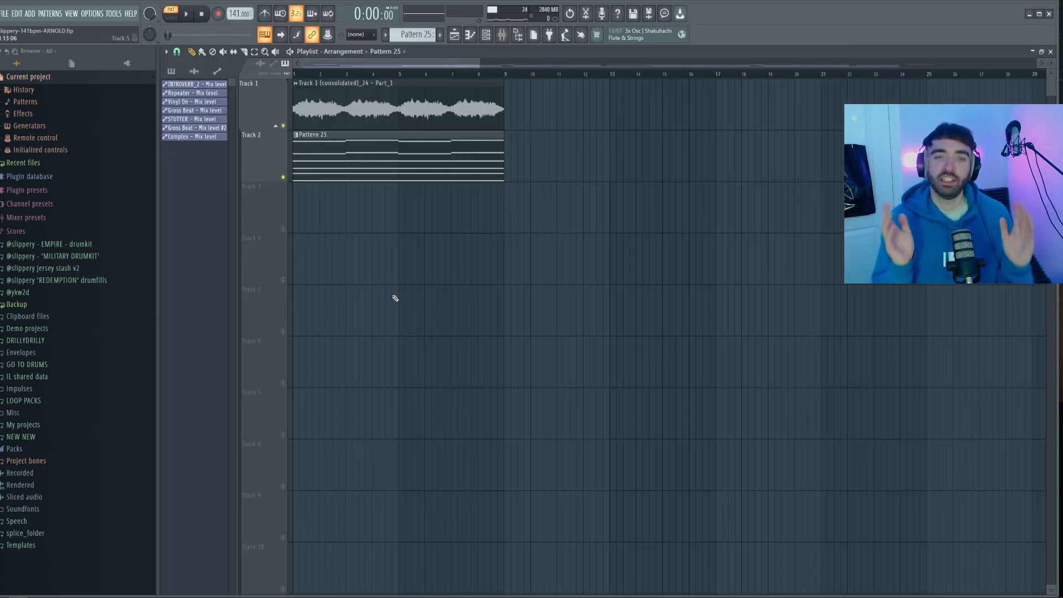
{"action": "left_click", "coordinate": [296, 135]}
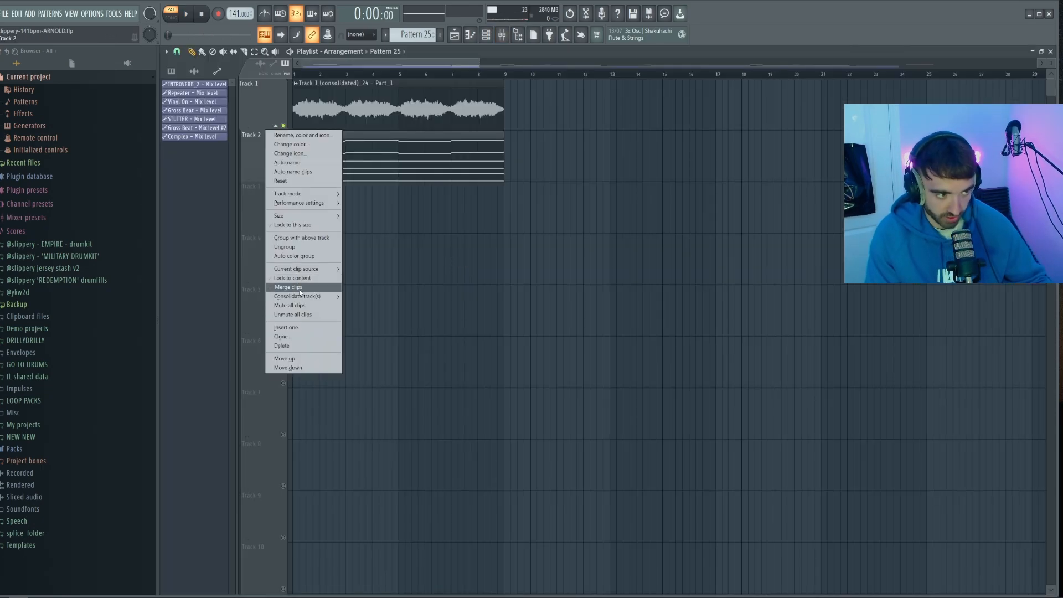
{"action": "left_click", "coordinate": [297, 286]}
{"action": "left_click", "coordinate": [507, 170]}
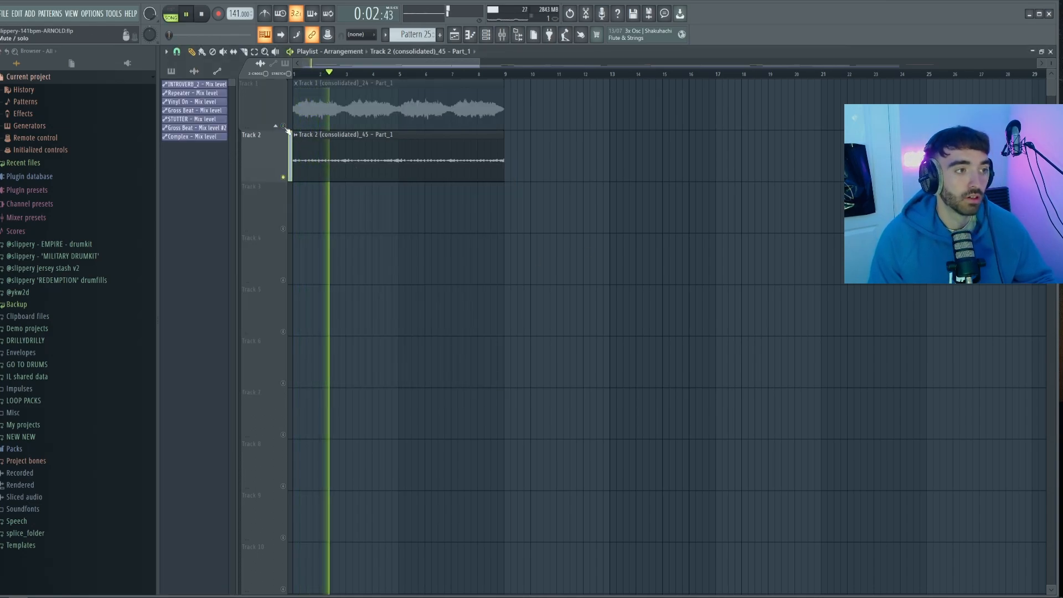
{"action": "left_click", "coordinate": [284, 127]}
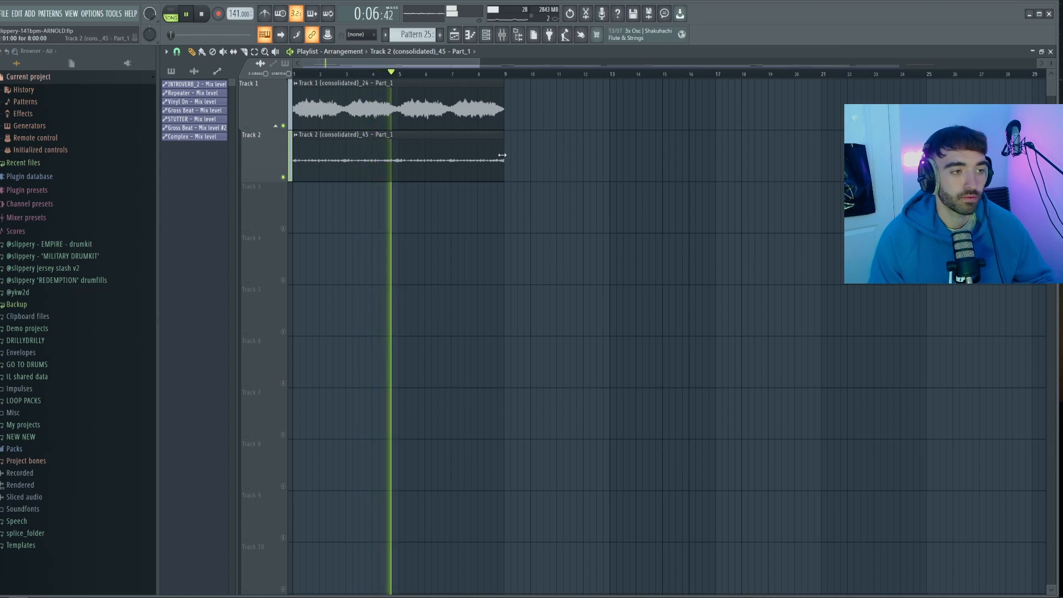
{"action": "key", "text": "space"}
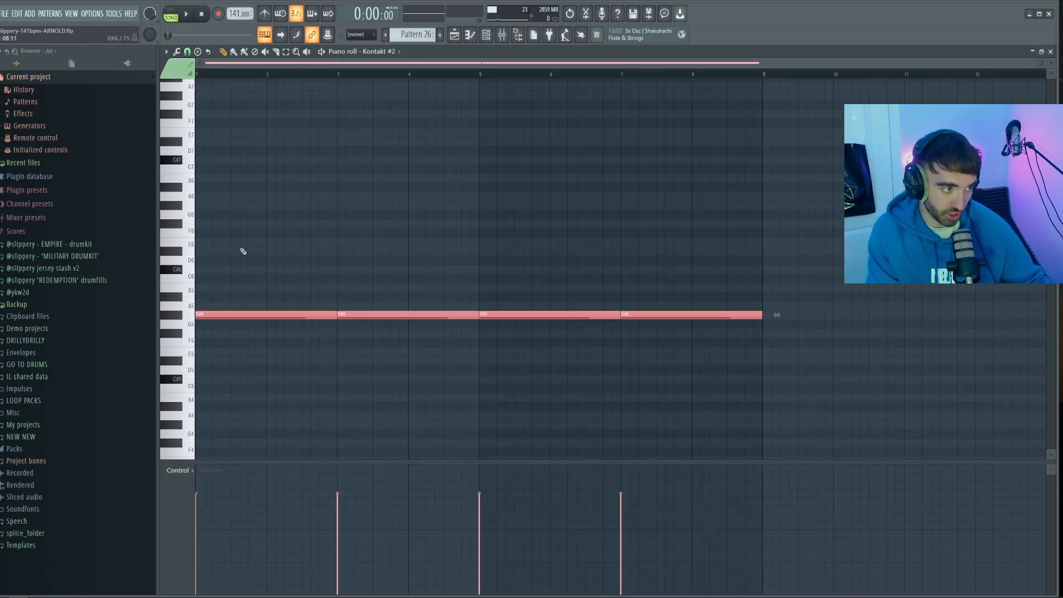
Audition the sustained G#5 line of Kontakt #2 in Pattern 26 and play the Track 2 and Track 3 audio clips together
{"action": "key", "text": "ctrl+d"}
{"action": "left_click_drag", "start_coordinate": [836, 363], "coordinate": [231, 248]}
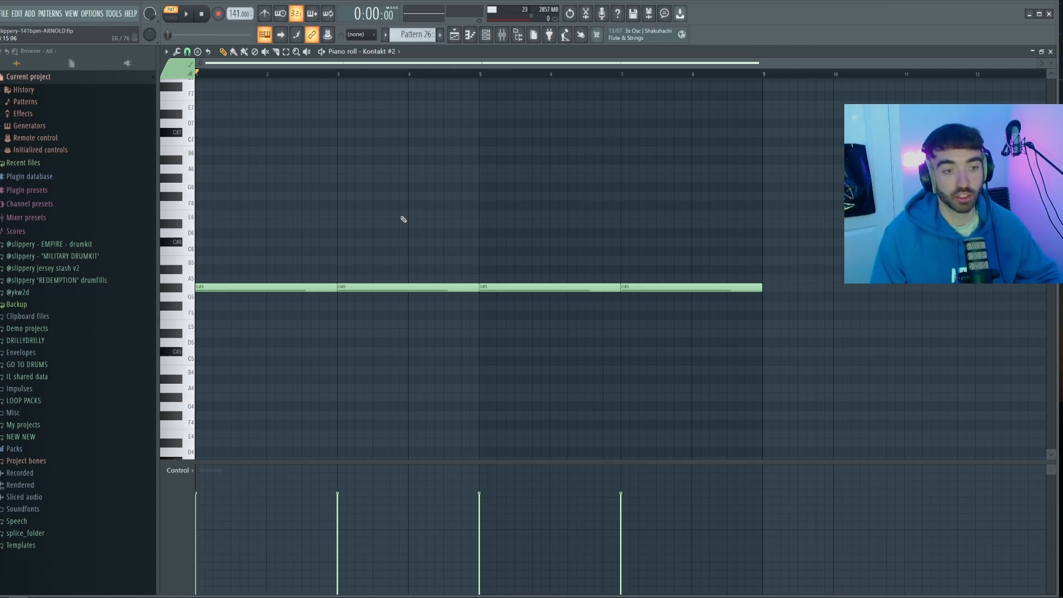
{"action": "key", "text": "space"}
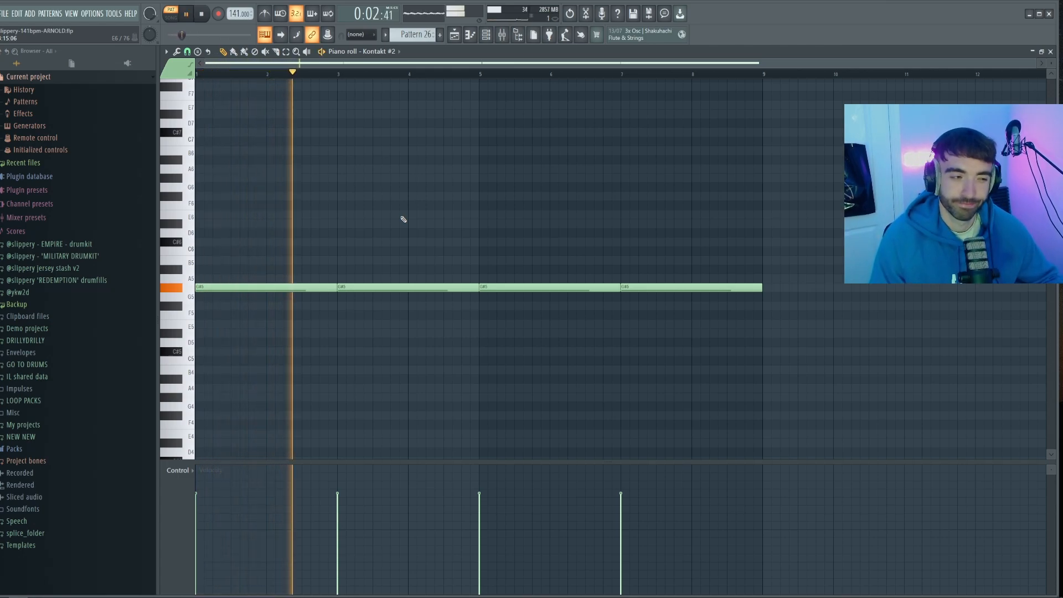
{"action": "key", "text": "space"}
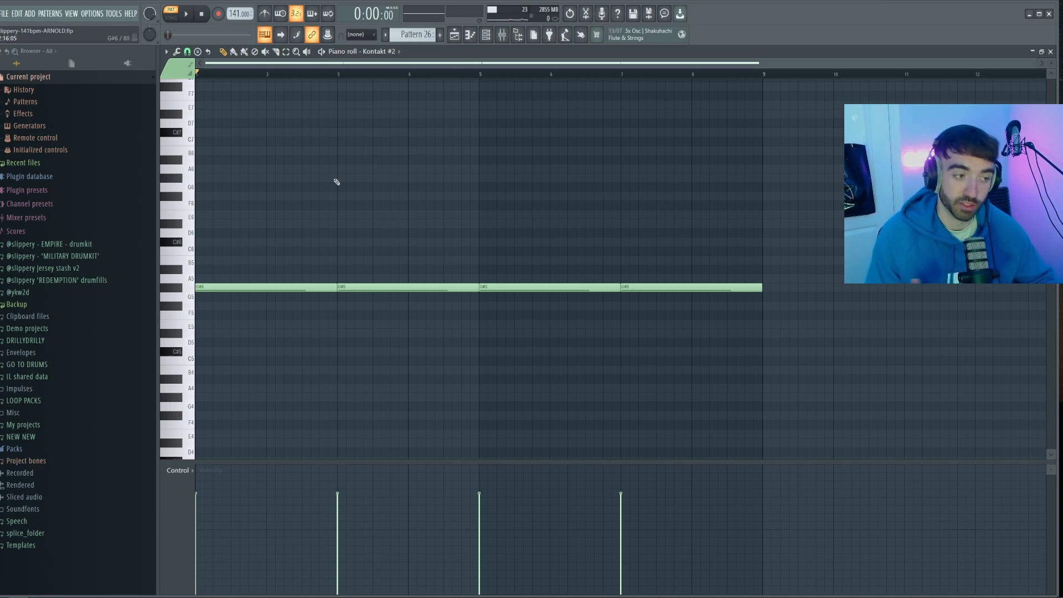
{"action": "key", "text": "space"}
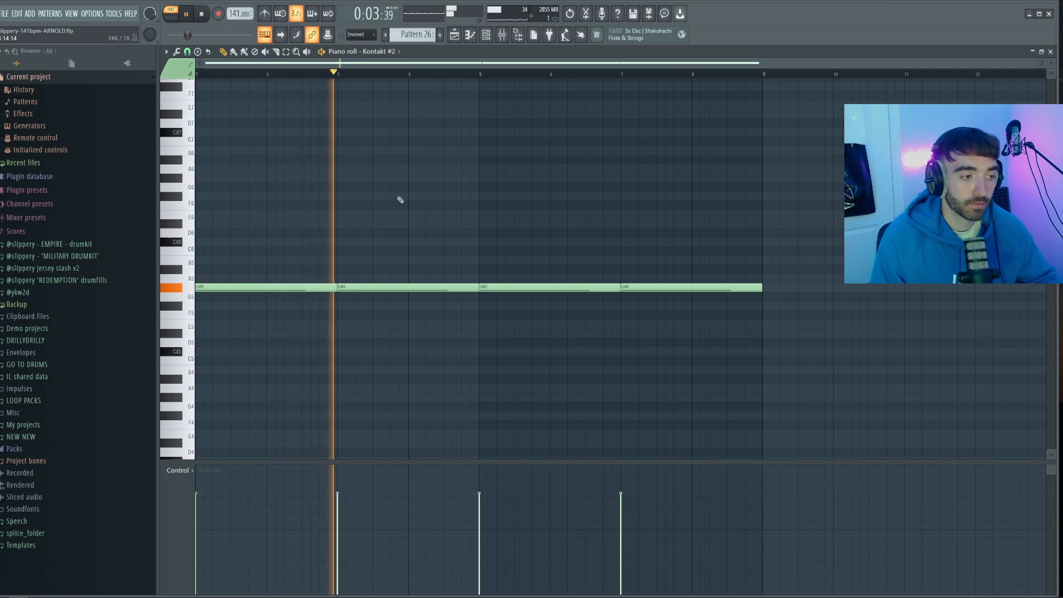
{"action": "key", "text": "space"}
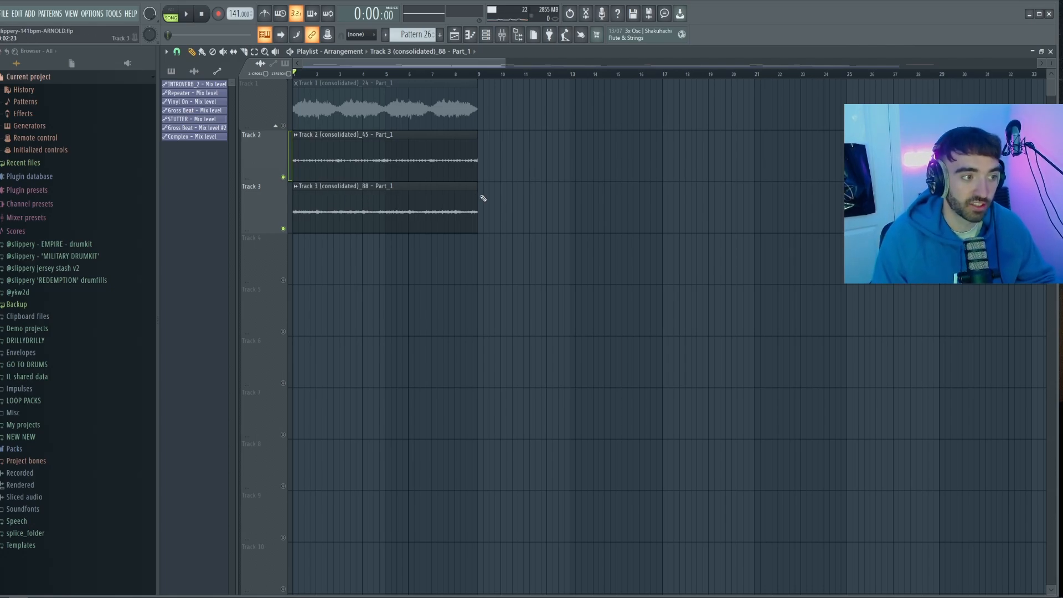
{"action": "key", "text": "space"}
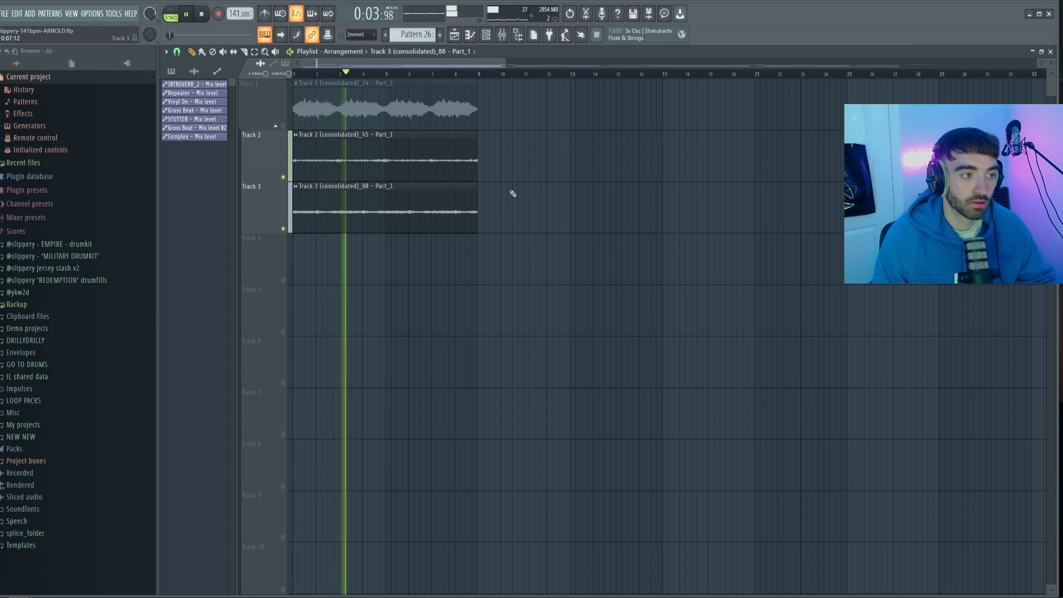
Unmute Track 1 and start an ElectraX melody in Pattern 27 with the notes D#6, E6, D#6 and C#5
{"action": "left_click", "coordinate": [284, 125]}
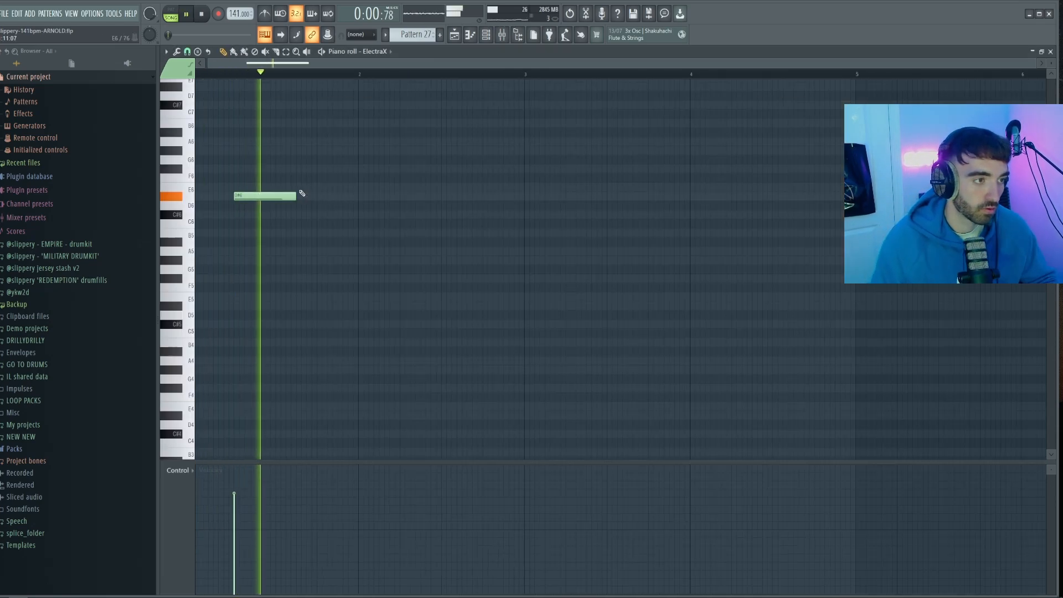
{"action": "left_click", "coordinate": [304, 187]}
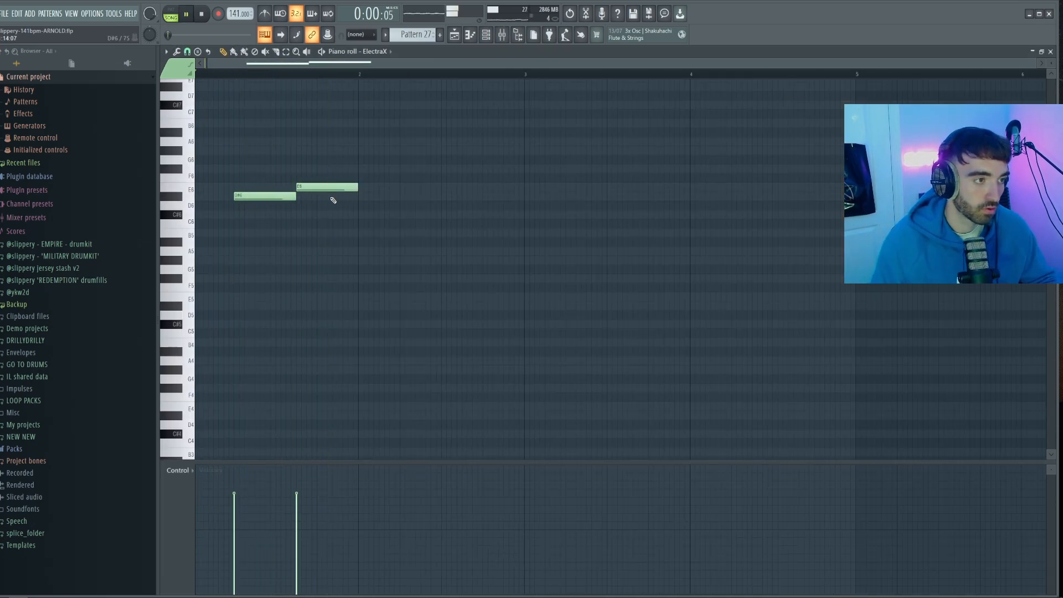
{"action": "left_click", "coordinate": [368, 196]}
{"action": "scroll", "coordinate": [391, 220], "scroll_direction": "down", "scroll_amount": 1, "text": "ctrl"}
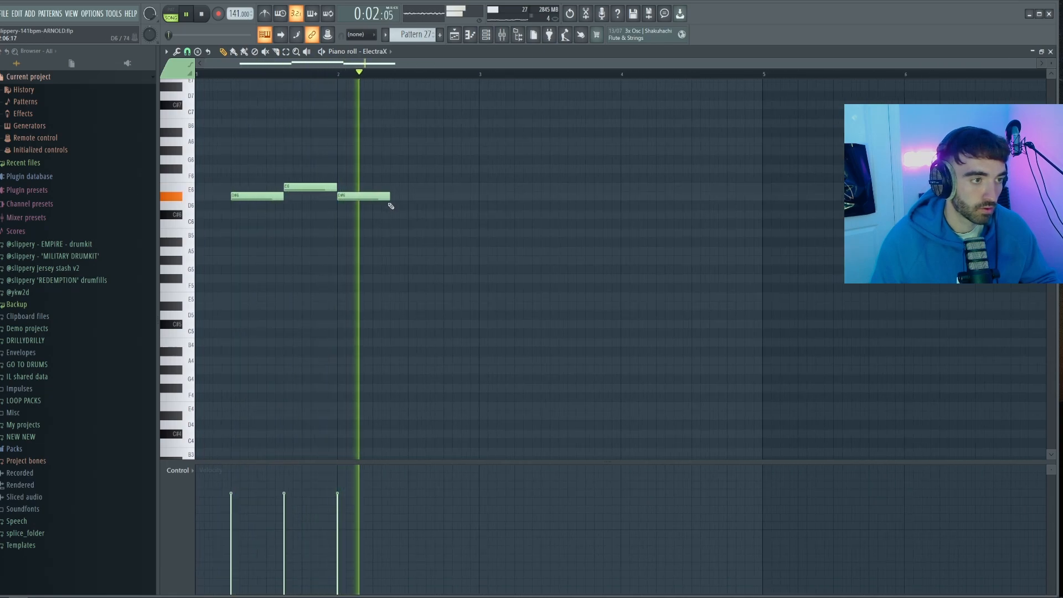
{"action": "key", "text": "space"}
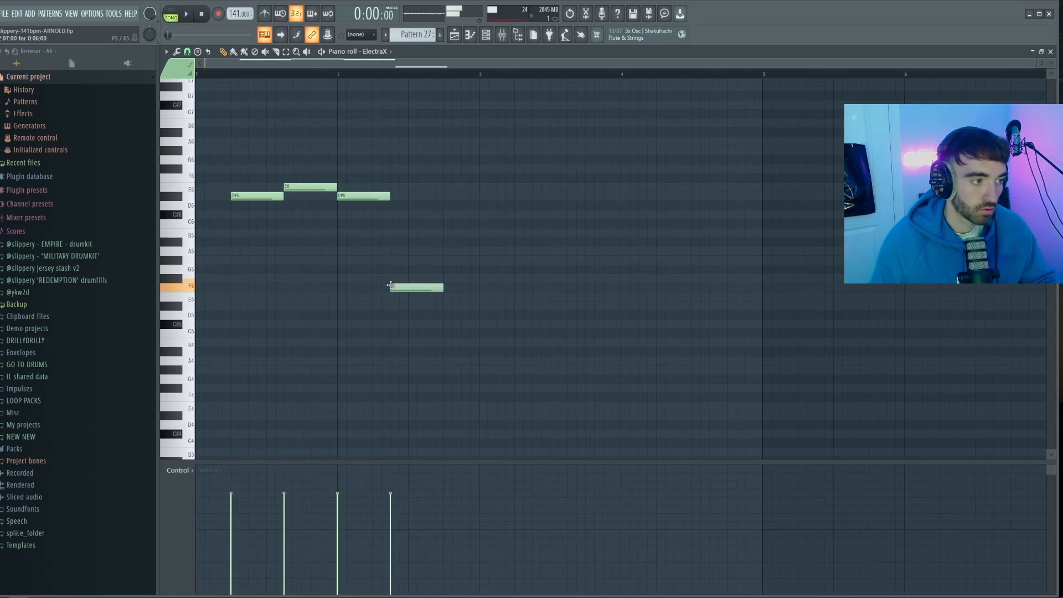
{"action": "key", "text": "space"}
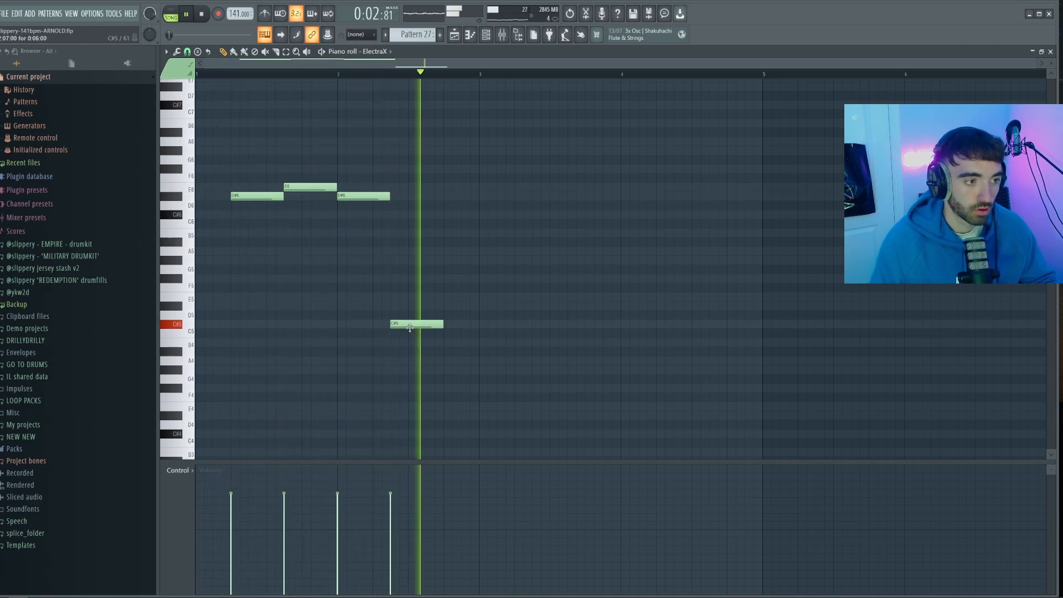
Move the C#5 note to the end of bar 2, fill the gap before it with G#5, and shorten the C#5
{"action": "left_click_drag", "start_coordinate": [405, 324], "coordinate": [476, 324]}
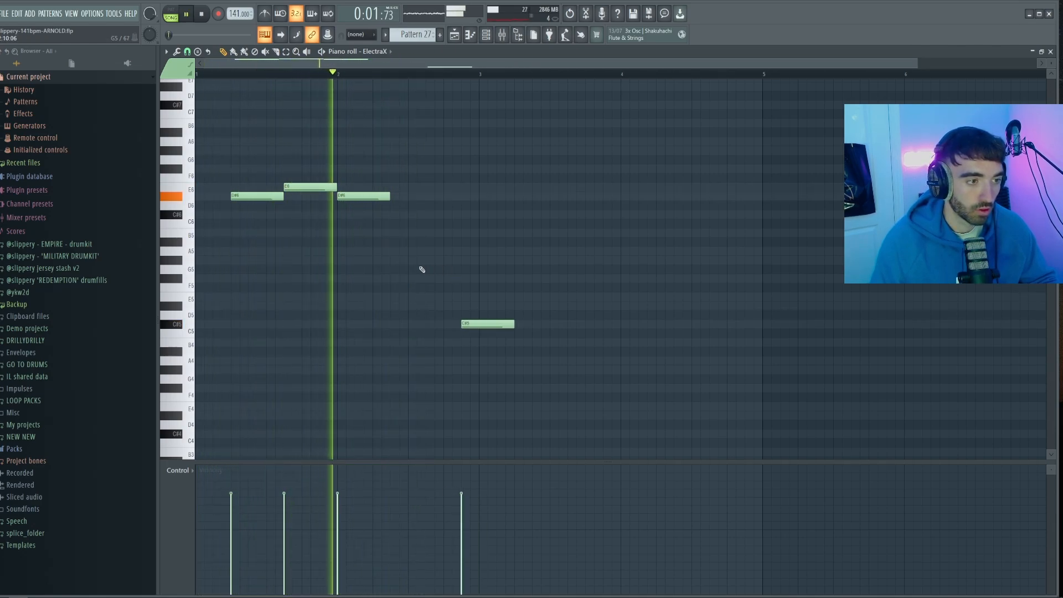
{"action": "left_click", "coordinate": [400, 251]}
{"action": "key", "text": "space"}
{"action": "left_click_drag", "start_coordinate": [399, 251], "coordinate": [404, 262]}
{"action": "key", "text": "space"}
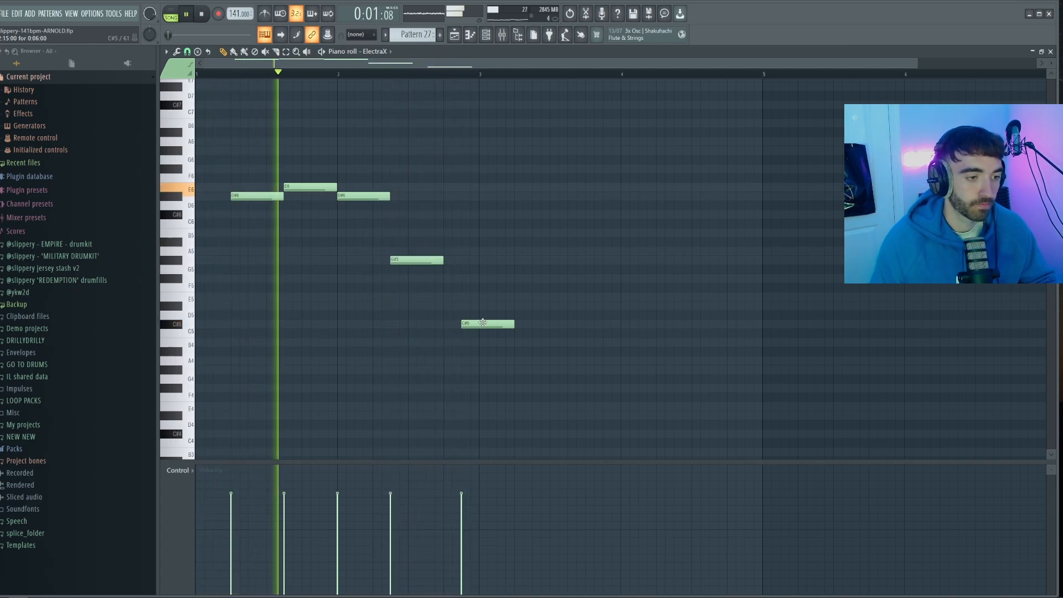
{"action": "left_click_drag", "start_coordinate": [513, 325], "coordinate": [478, 330]}
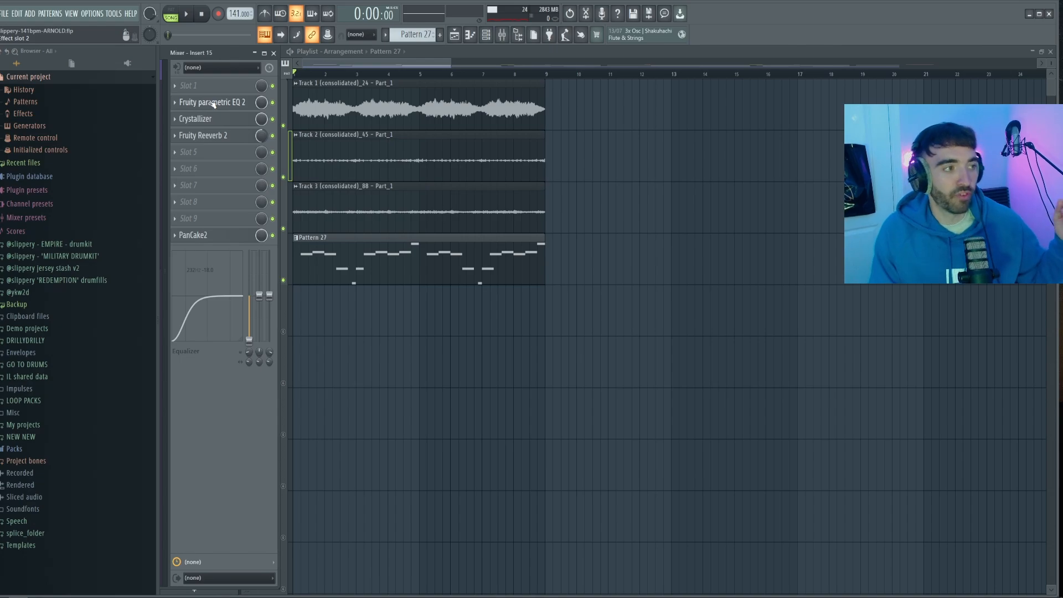
Examine the Fruity parametric EQ 2, Crystallizer, Fruity Reeverb 2 and PanCake2 effects on the ElectraX mixer insert
{"action": "left_click", "coordinate": [214, 104]}
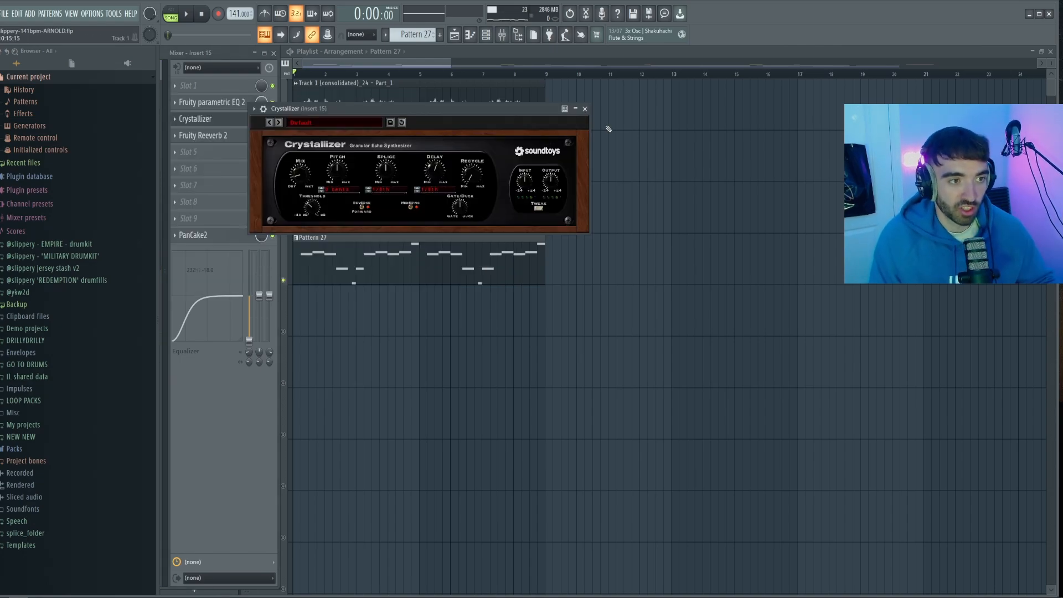
{"action": "left_click", "coordinate": [586, 109]}
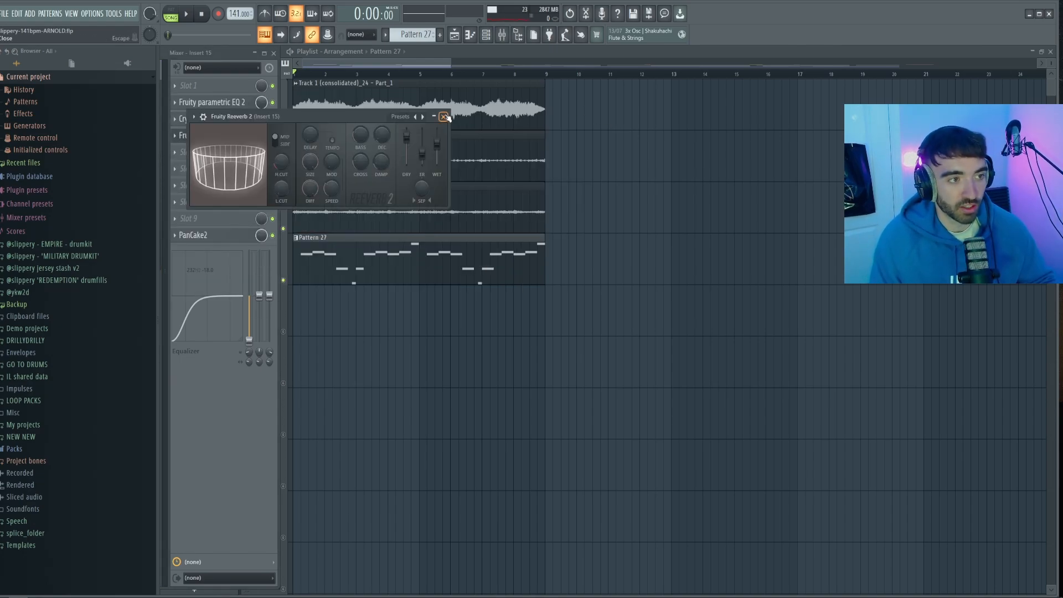
{"action": "left_click", "coordinate": [445, 117]}
{"action": "left_click", "coordinate": [223, 239]}
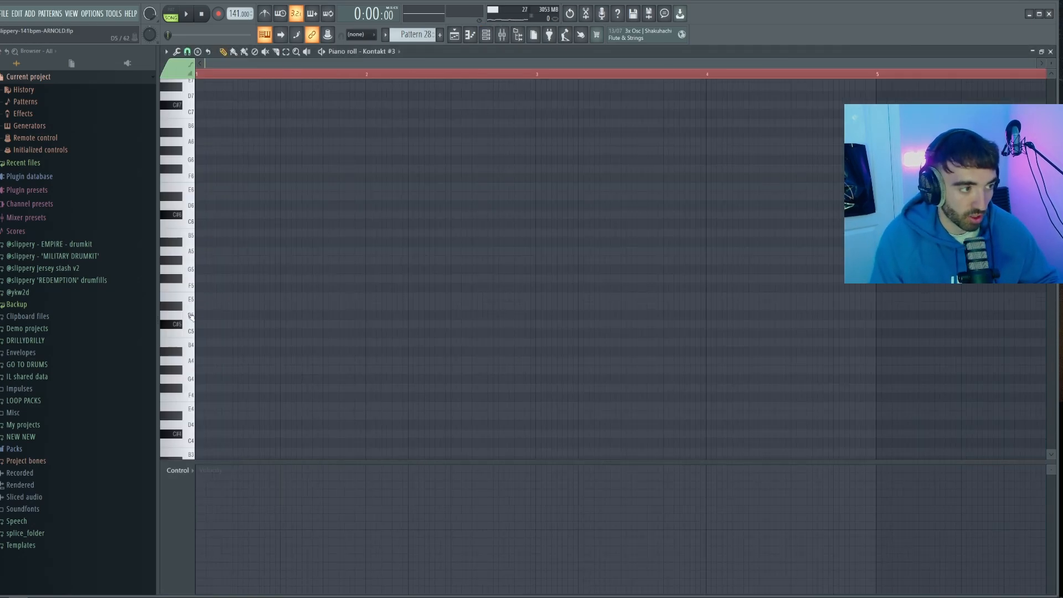
Audition the alternating C#5 and C5 line of Kontakt #3 in Pattern 28 and play the five consolidated tracks together
{"action": "key", "text": "space"}
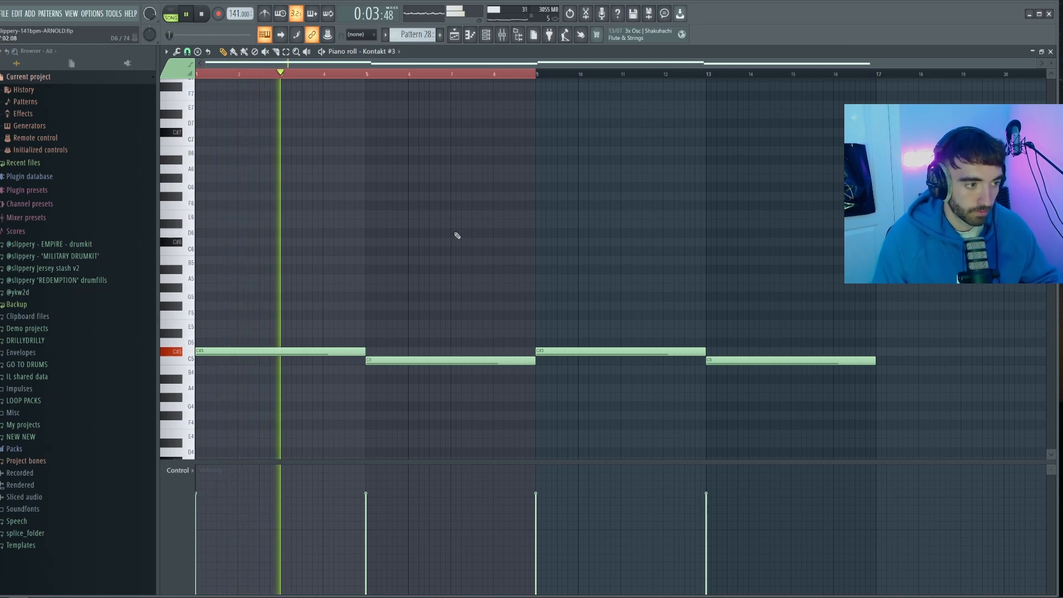
{"action": "key", "text": "ctrl+a"}
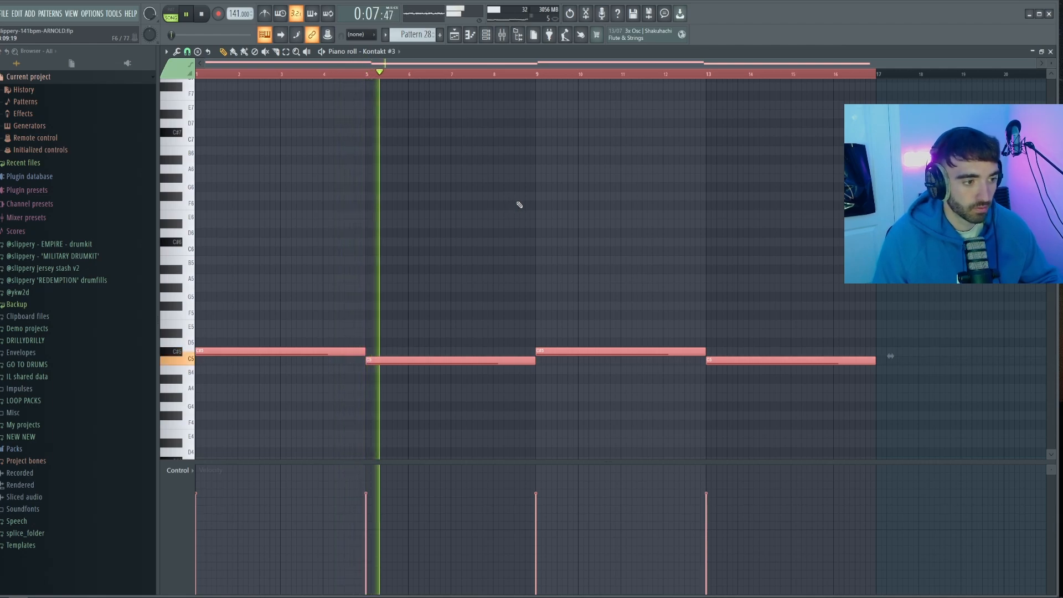
{"action": "key", "text": "ctrl+d"}
{"action": "key", "text": "space"}
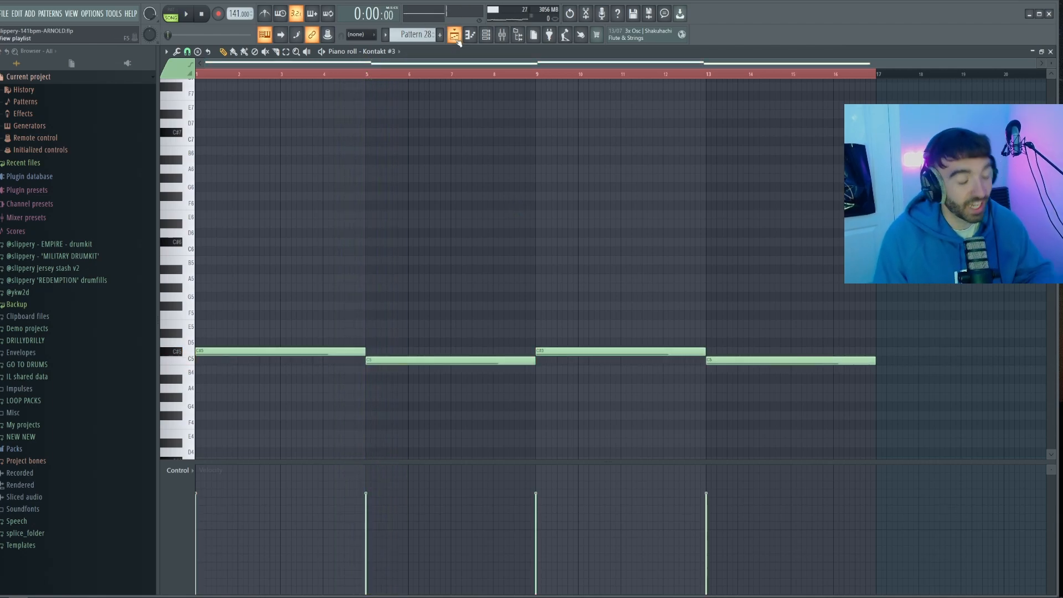
{"action": "left_click", "coordinate": [455, 34]}
{"action": "key", "text": "space"}
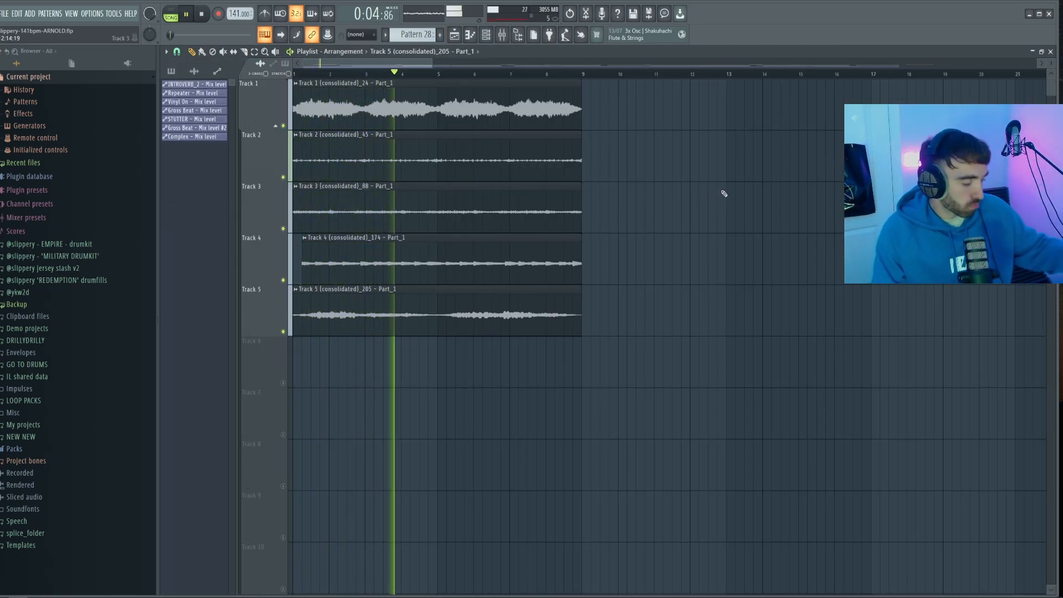
{"action": "key", "text": "space"}
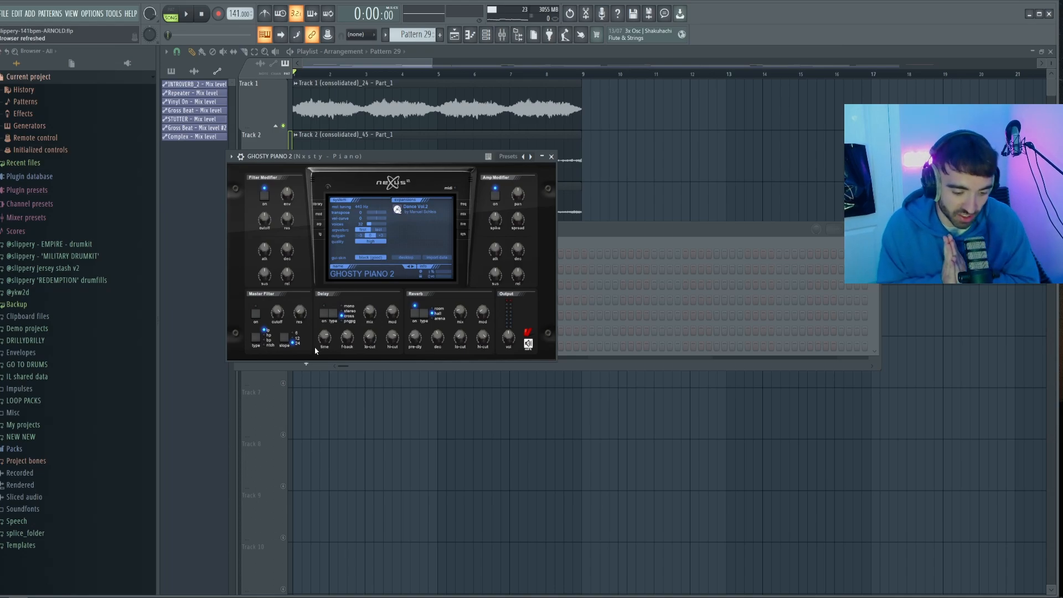
Audition the stacked chords of GHOSTY PIANO 2 in Pattern 29
{"action": "key", "text": "F7"}
{"action": "key", "text": "space"}
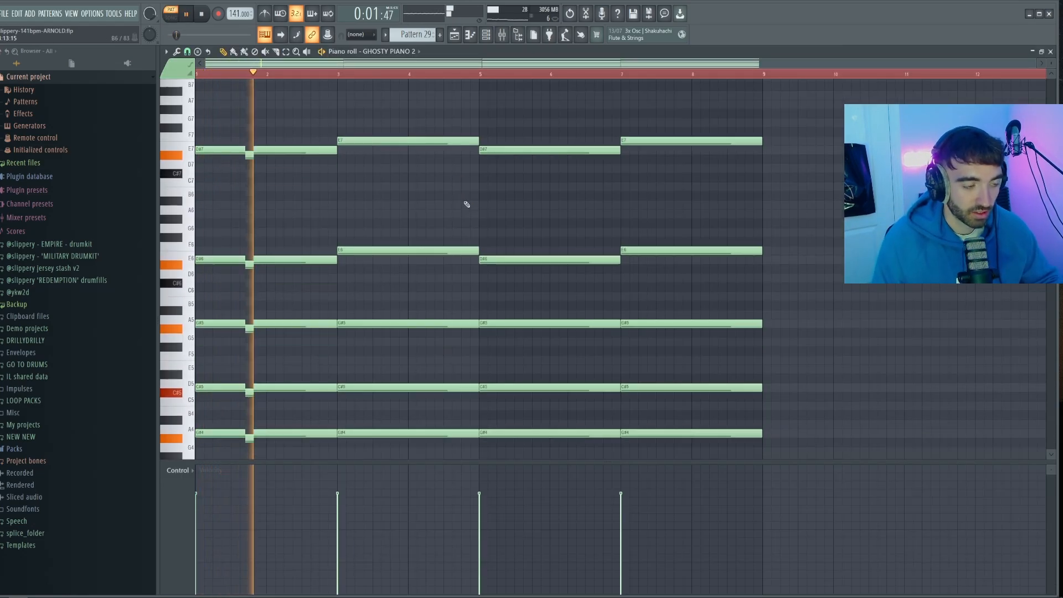
{"action": "scroll", "coordinate": [466, 205], "scroll_direction": "down", "scroll_amount": 1}
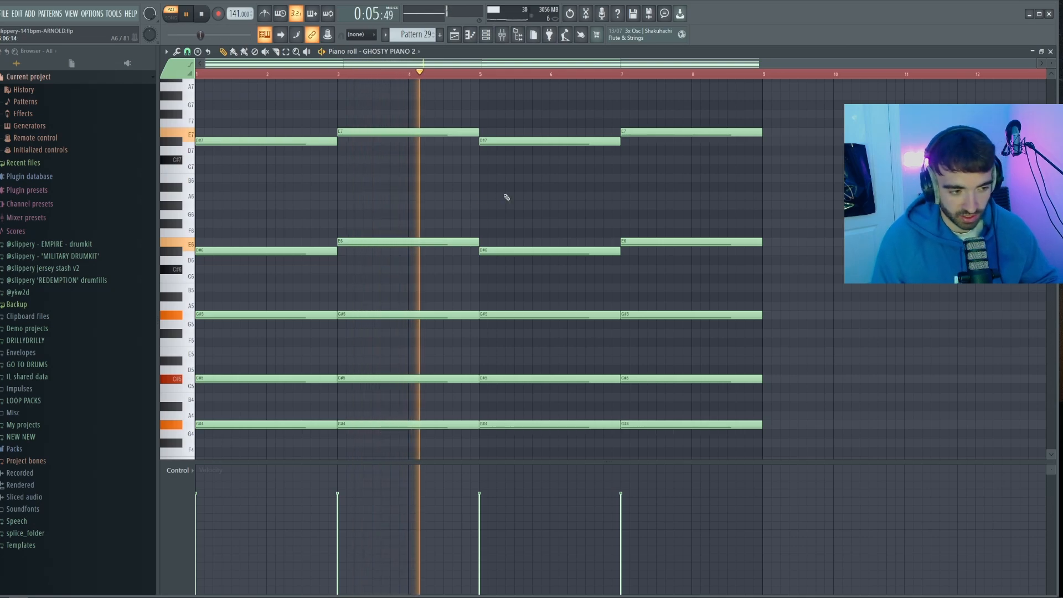
{"action": "key", "text": "space"}
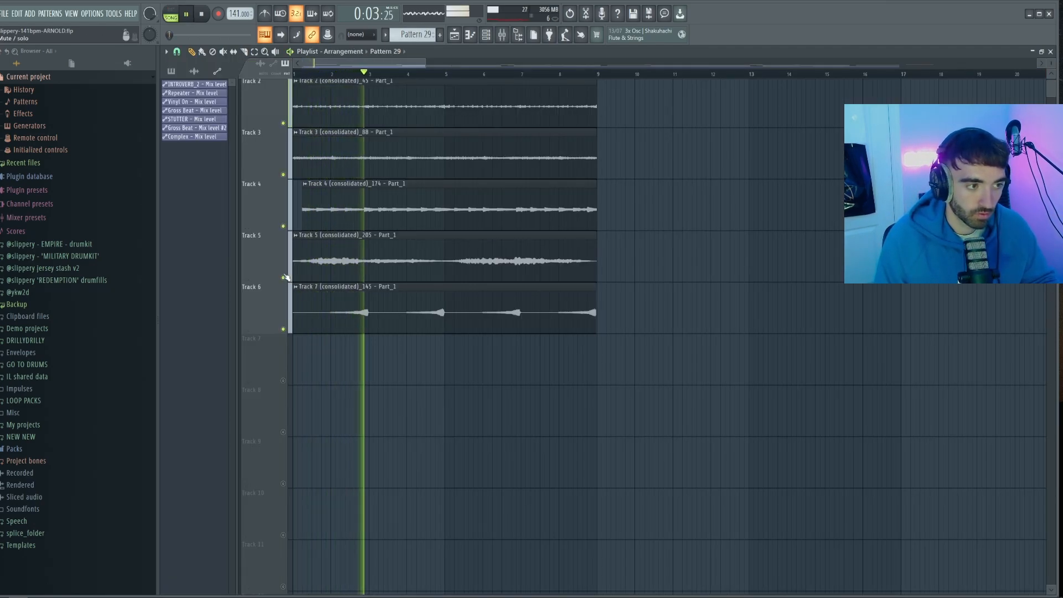
Mute Tracks 5, 1 and 4 during playback to hear the remaining layers with the clip on Track 6
{"action": "left_click", "coordinate": [283, 277]}
{"action": "scroll", "coordinate": [284, 118], "scroll_direction": "up", "scroll_amount": 1}
{"action": "left_click", "coordinate": [283, 126]}
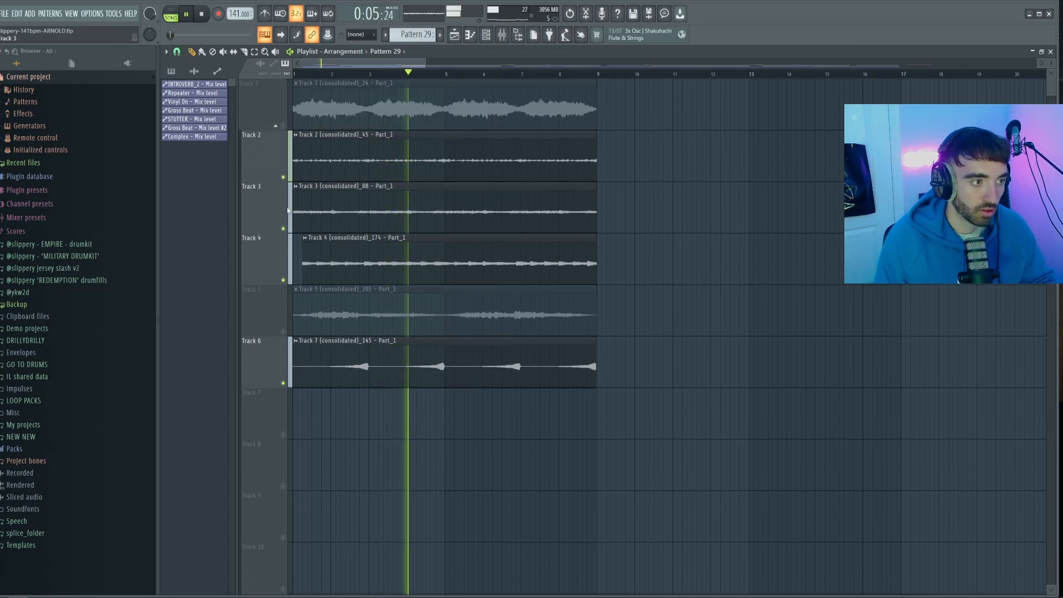
{"action": "left_click", "coordinate": [283, 280]}
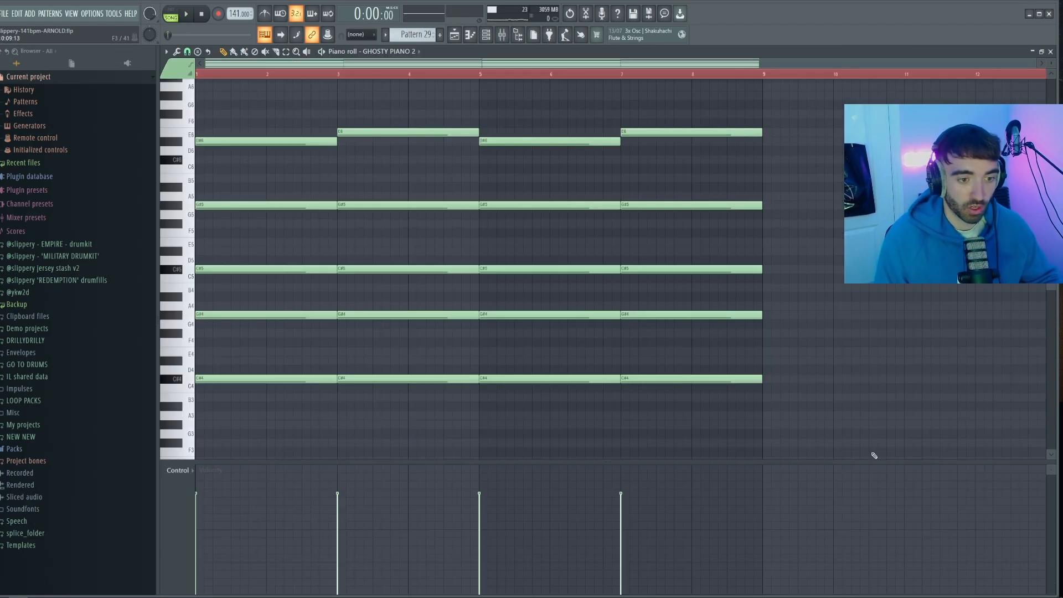
Strum all the GHOSTY PIANO 2 chords in Pattern 29 so their notes start in staggered order
{"action": "key", "text": "ctrl+a"}
{"action": "left_click_drag", "start_coordinate": [776, 254], "coordinate": [778, 436]}
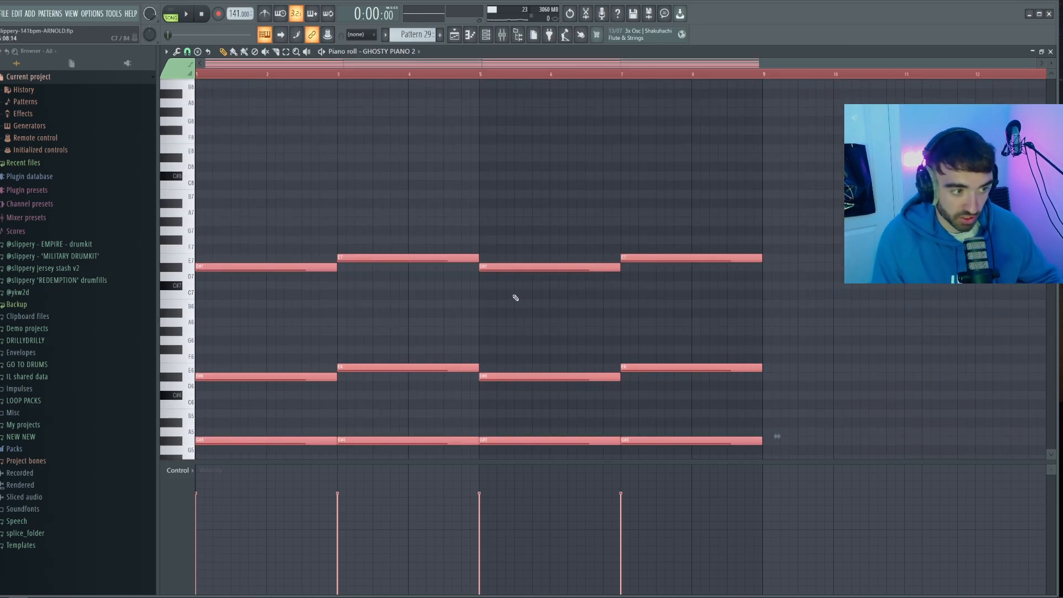
{"action": "key", "text": "alt+s"}
{"action": "left_click", "coordinate": [451, 344]}
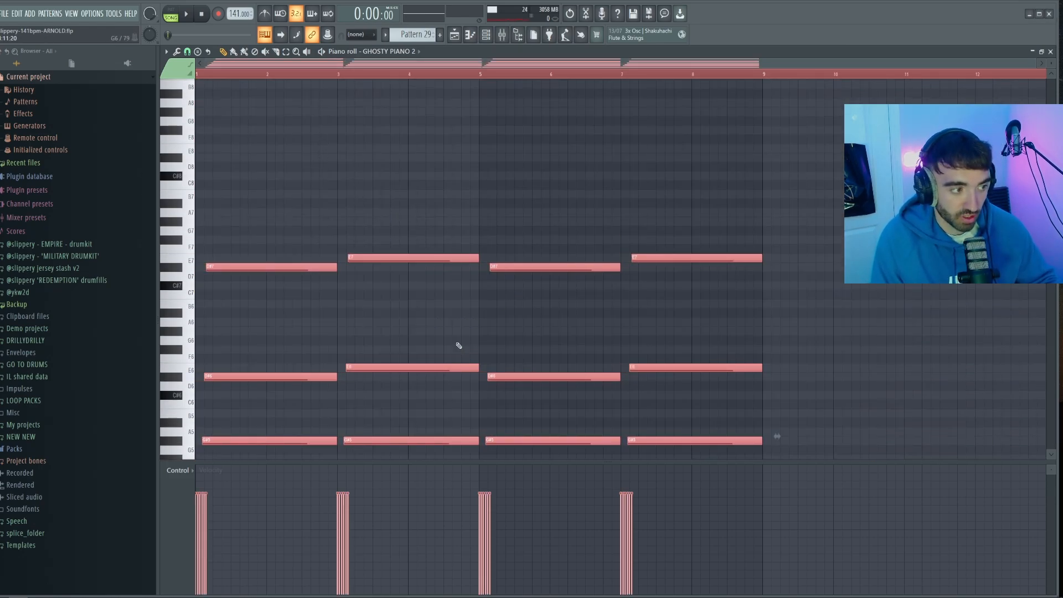
Raise the strummed GHOSTY PIANO 2 chords by one octave and play Pattern 29 on its own
{"action": "left_click", "coordinate": [170, 13]}
{"action": "left_click", "coordinate": [249, 111], "text": "ctrl"}
{"action": "key", "text": "space"}
{"action": "scroll", "coordinate": [355, 155], "scroll_direction": "down", "scroll_amount": 3}
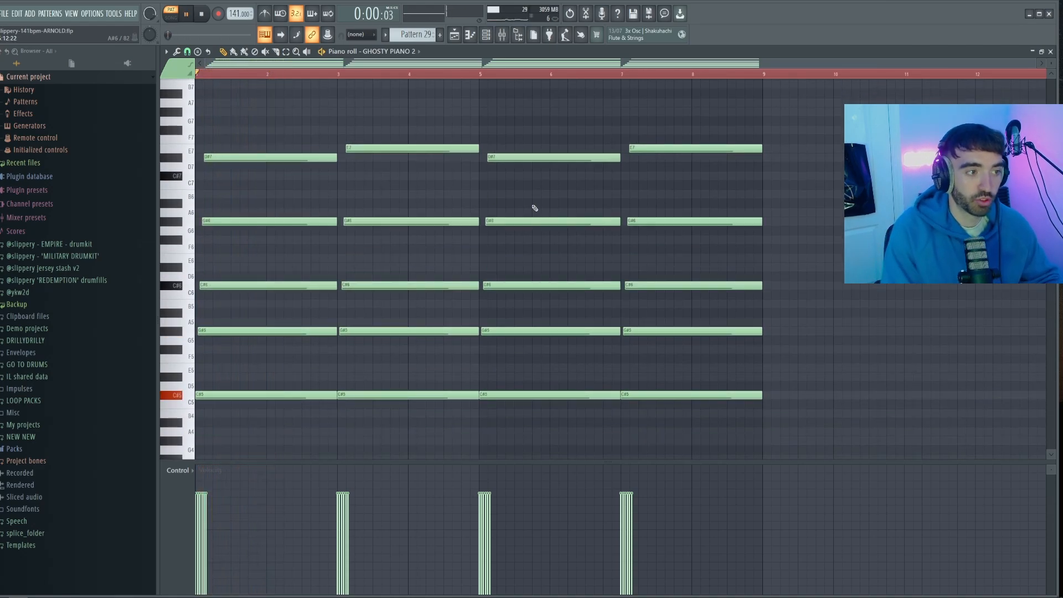
{"action": "scroll", "coordinate": [533, 209], "scroll_direction": "up", "scroll_amount": 3}
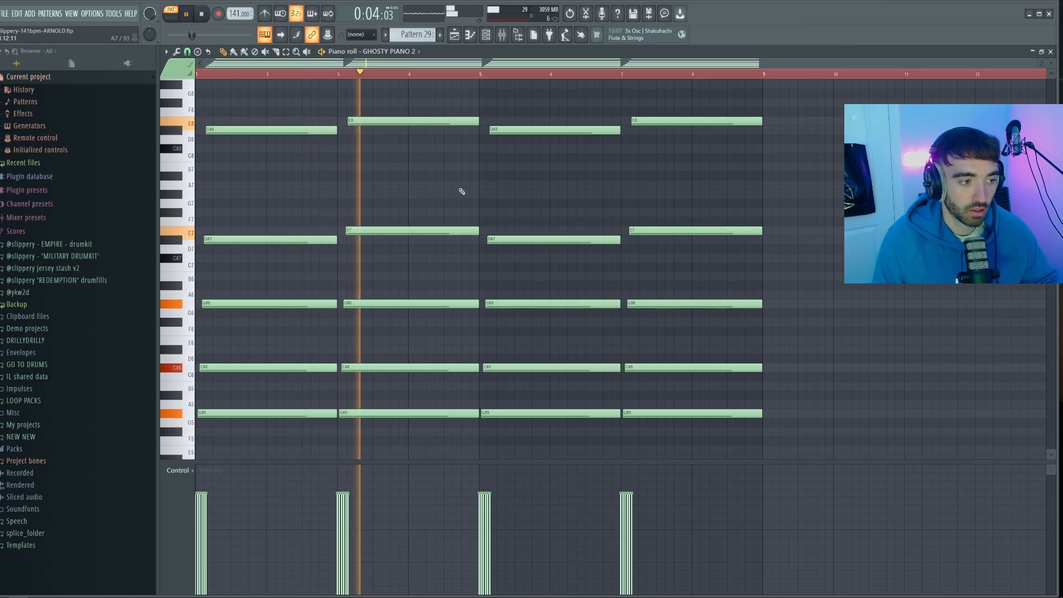
Play the seven layered tracks together and spread their clips over 32 bars in varying combinations
{"action": "key", "text": "F5"}
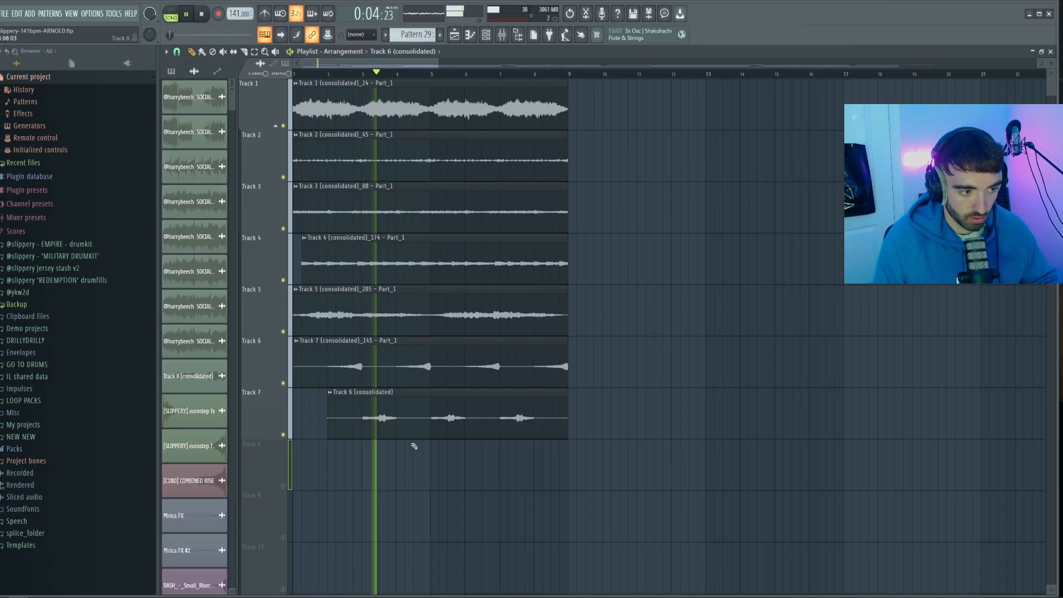
{"action": "left_click", "coordinate": [707, 413], "text": "ctrl"}
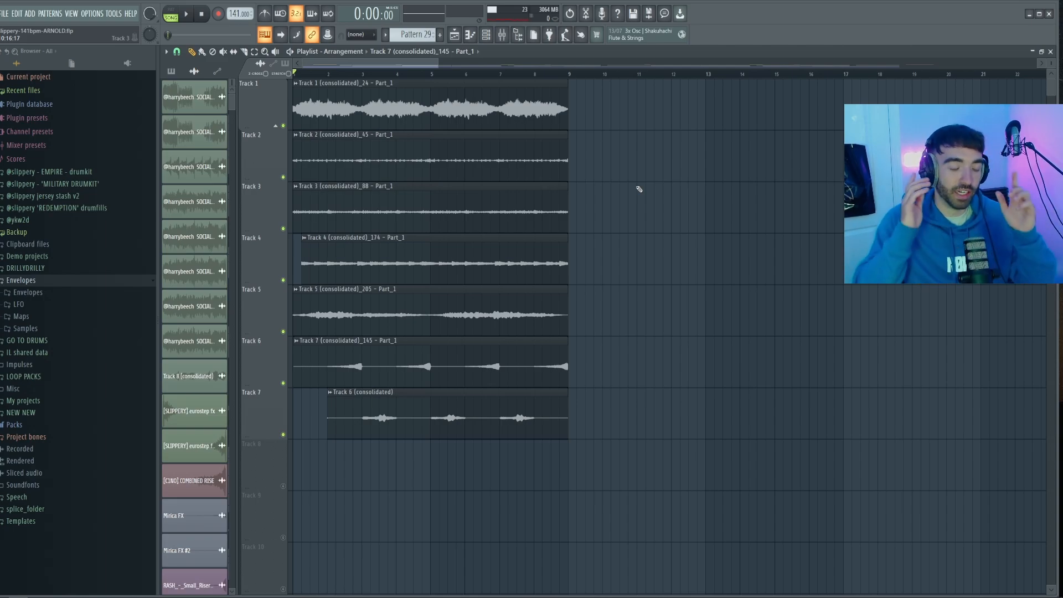
{"action": "scroll", "coordinate": [649, 227], "scroll_direction": "down", "scroll_amount": 2}
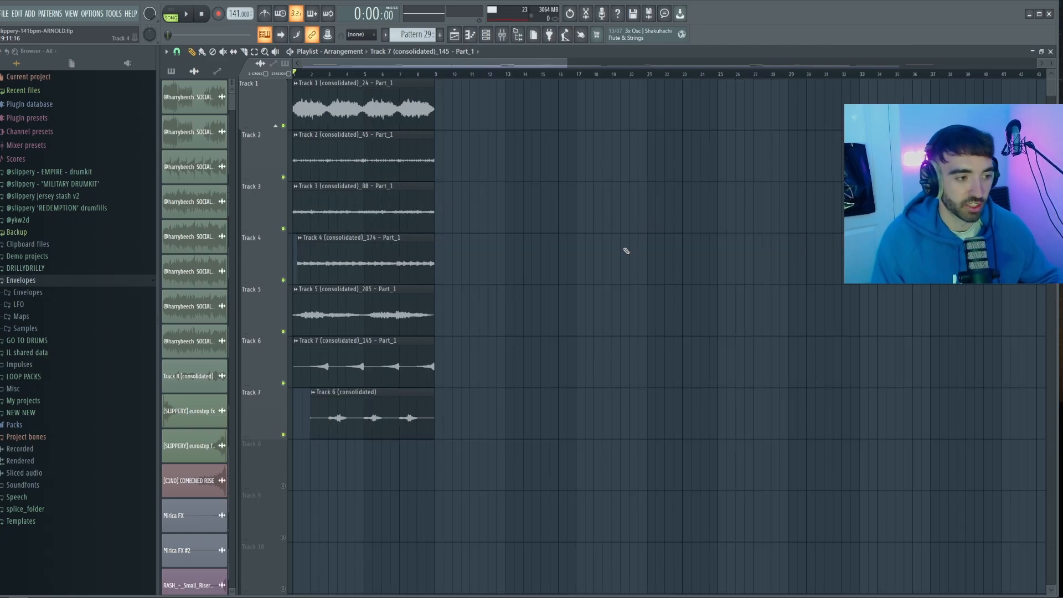
{"action": "scroll", "coordinate": [627, 251], "scroll_direction": "down", "scroll_amount": 2}
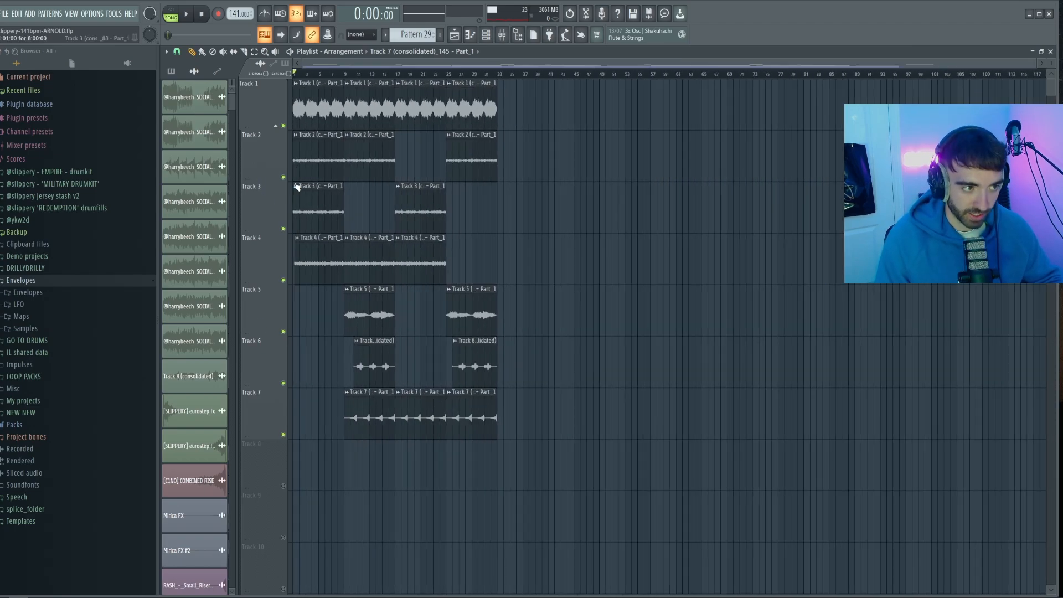
{"action": "scroll", "coordinate": [265, 190], "scroll_direction": "up", "scroll_amount": 2}
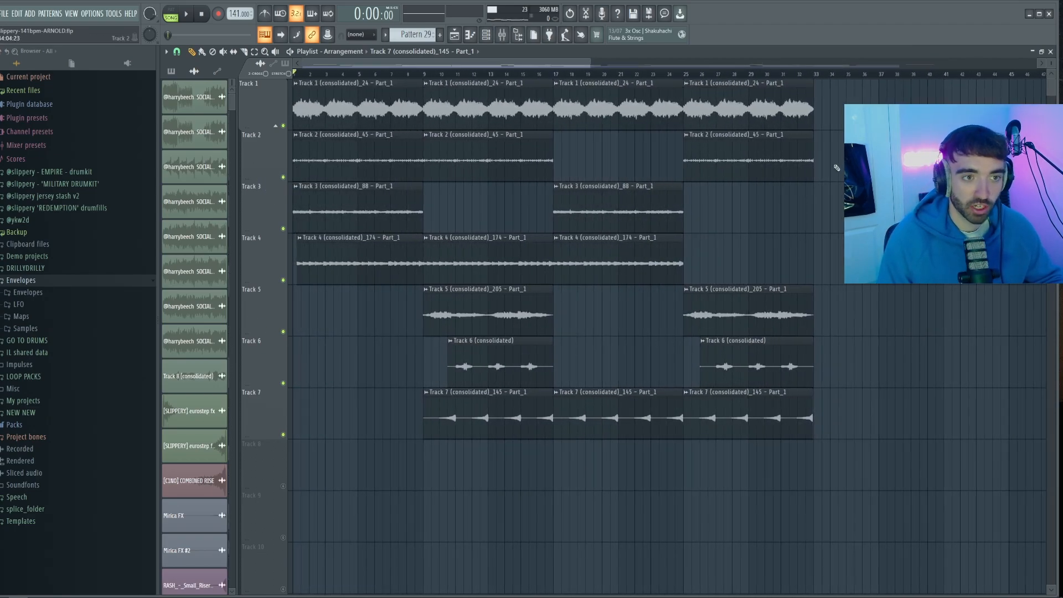
Stack the clips from Tracks 2 to 7 onto Track 1 and consolidate that track from the track start
{"action": "left_click_drag", "start_coordinate": [802, 164], "coordinate": [253, 161]}
{"action": "key", "text": "shift+Up"}
{"action": "left_click_drag", "start_coordinate": [713, 221], "coordinate": [304, 230]}
{"action": "key", "text": "shift+Up"}
{"action": "key", "text": "shift+Up"}
{"action": "left_click_drag", "start_coordinate": [717, 271], "coordinate": [400, 263]}
{"action": "right_click", "coordinate": [273, 113]}
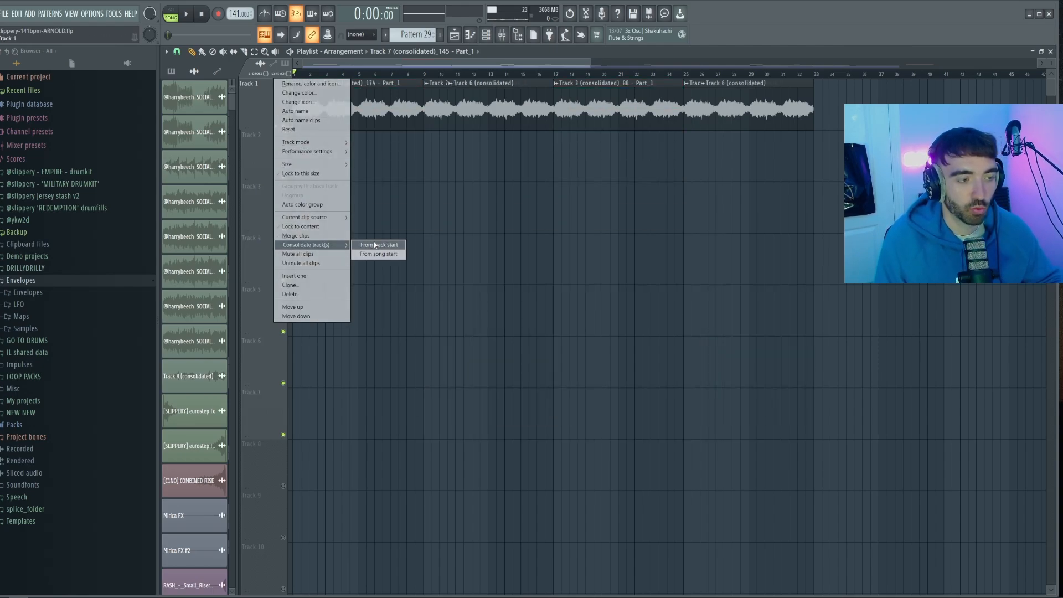
{"action": "left_click", "coordinate": [375, 244]}
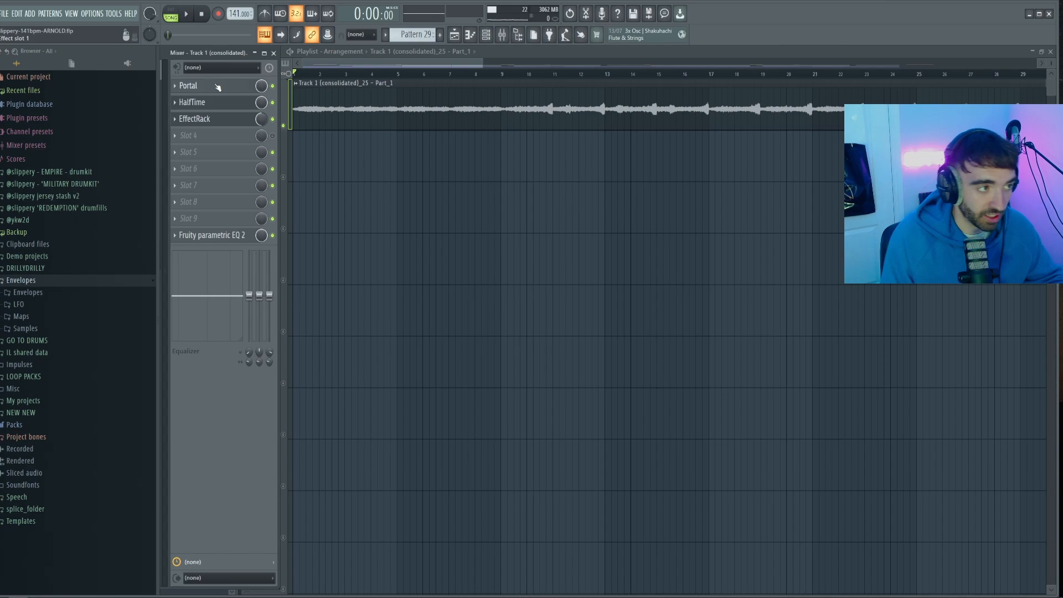
Examine the Portal, HalfTime and EffectRack effects on the consolidated Track 1 mixer insert
{"action": "left_click", "coordinate": [218, 87]}
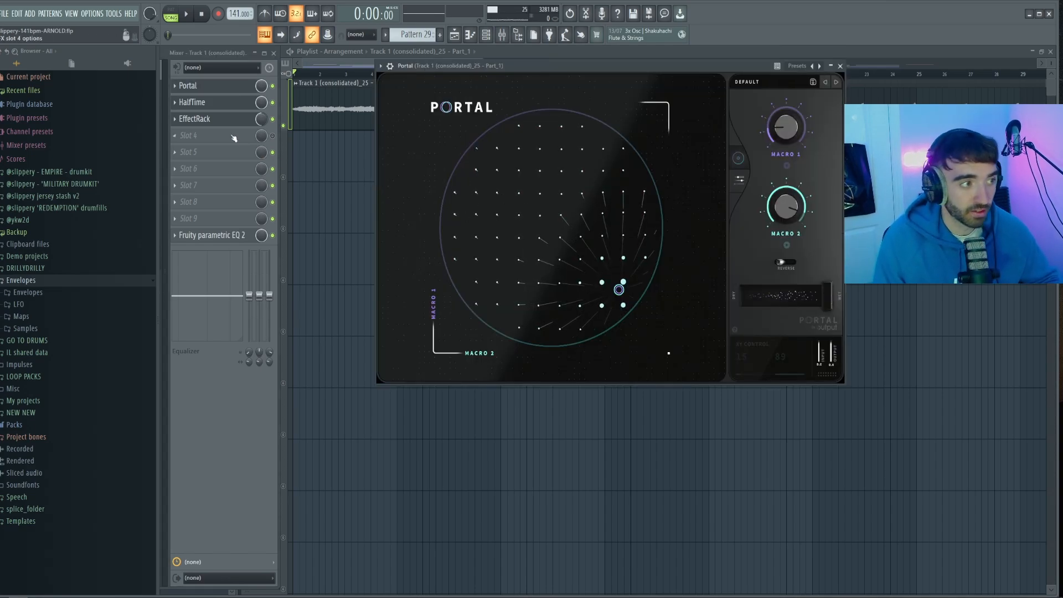
{"action": "left_click", "coordinate": [217, 103]}
{"action": "left_click", "coordinate": [217, 119]}
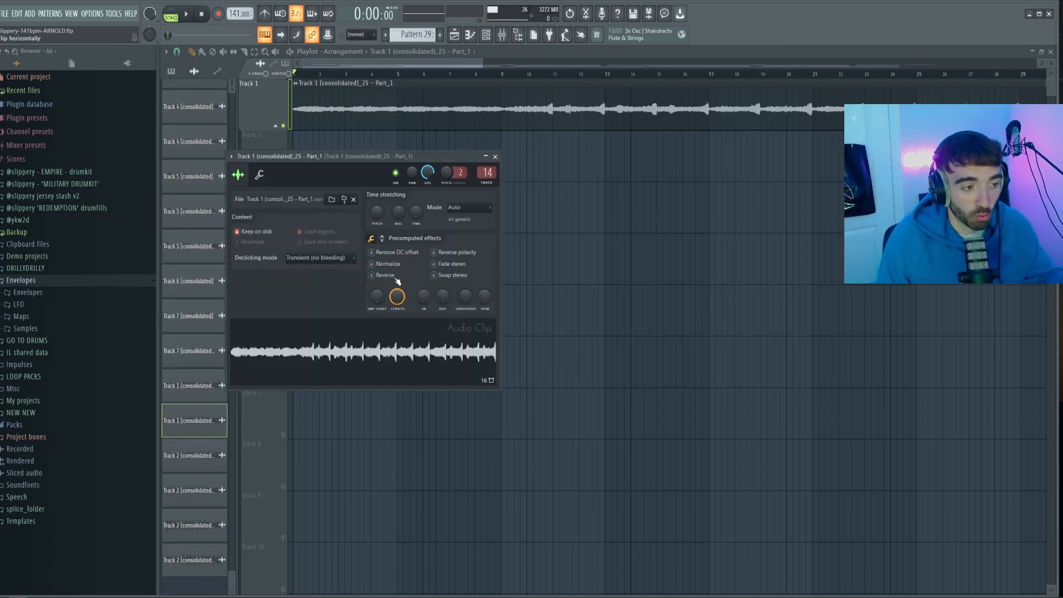
Reverse the consolidated Track 1 audio clip and play it back
{"action": "left_click", "coordinate": [396, 279]}
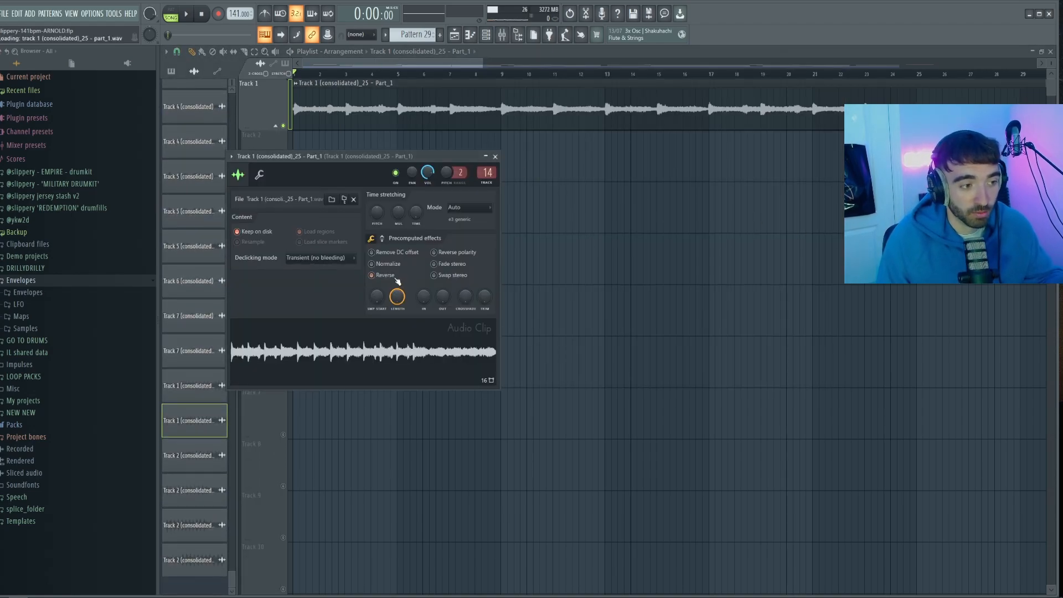
{"action": "scroll", "coordinate": [280, 129], "scroll_direction": "down", "scroll_amount": 3}
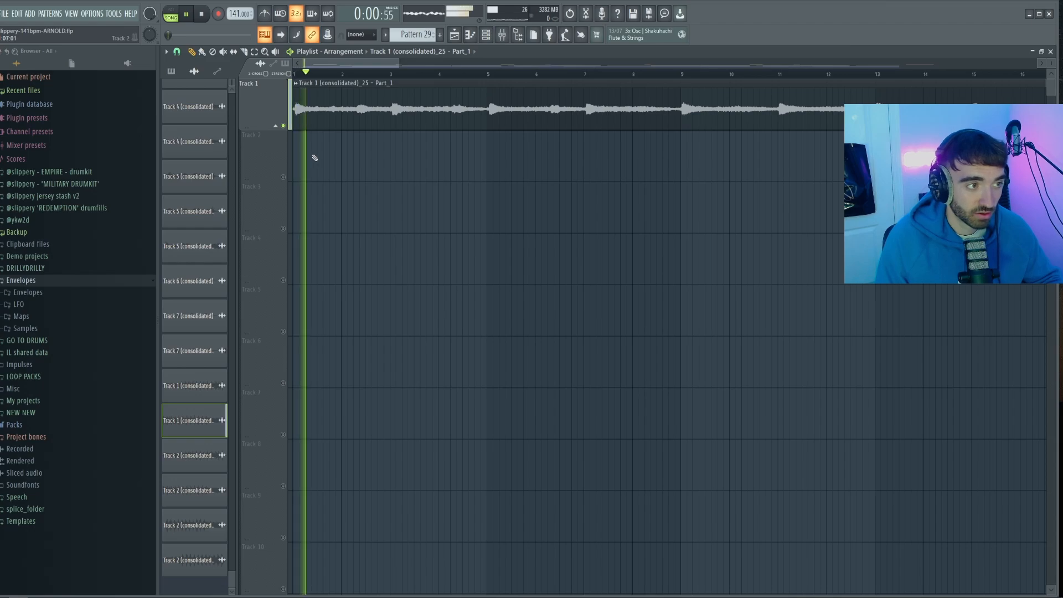
Listen to the reversed Track 1 audio up to about bar 18 and stop playback
{"action": "scroll", "coordinate": [323, 164], "scroll_direction": "down", "scroll_amount": 2}
{"action": "scroll", "coordinate": [353, 172], "scroll_direction": "down", "scroll_amount": 2}
{"action": "scroll", "coordinate": [365, 175], "scroll_direction": "up", "scroll_amount": 2}
{"action": "scroll", "coordinate": [366, 175], "scroll_direction": "down", "scroll_amount": 2}
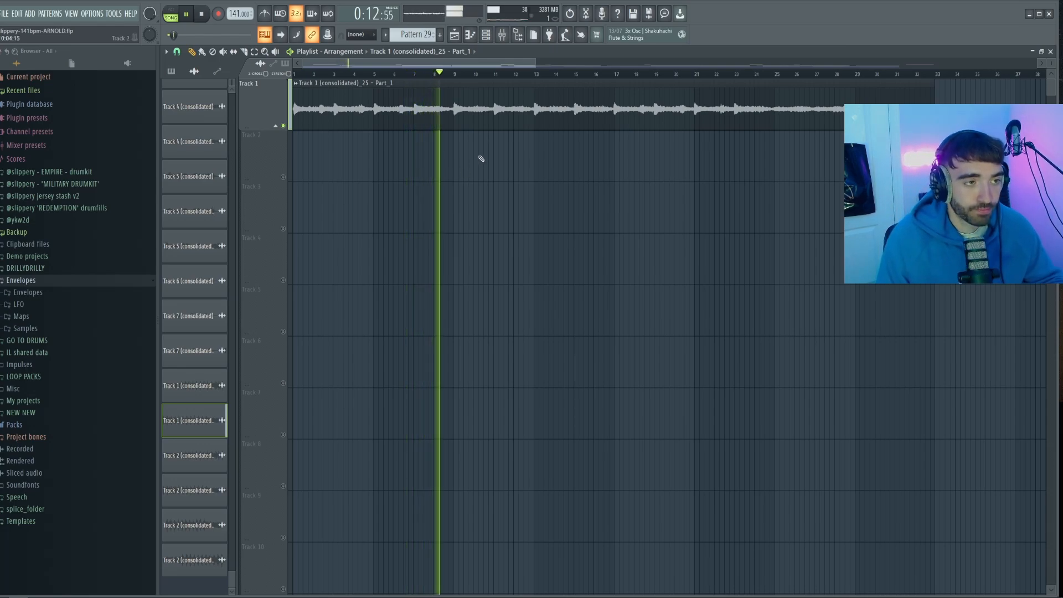
{"action": "scroll", "coordinate": [510, 166], "scroll_direction": "down", "scroll_amount": 1}
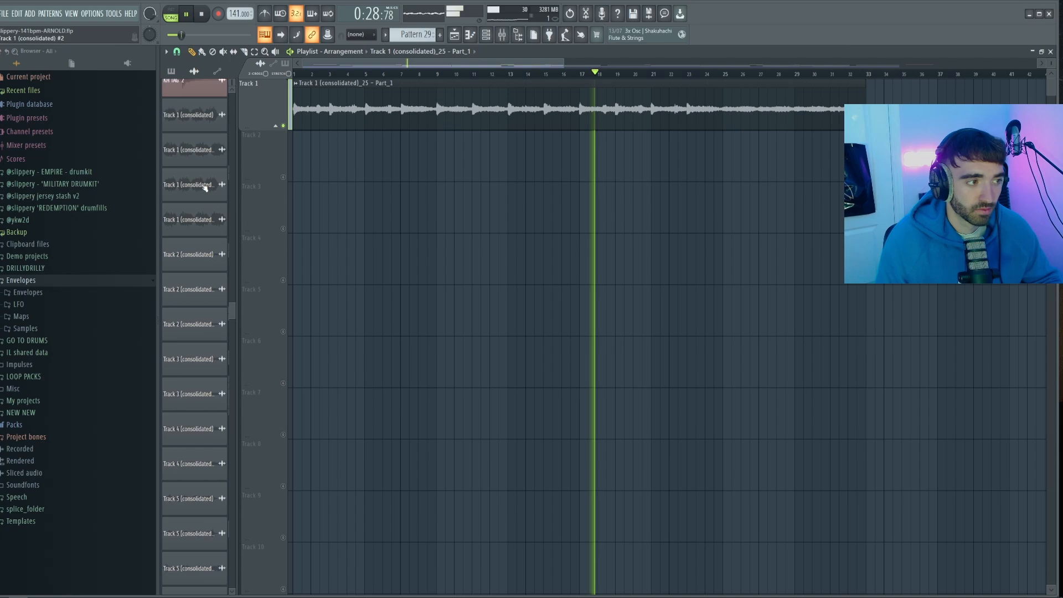
{"action": "scroll", "coordinate": [205, 189], "scroll_direction": "up", "scroll_amount": 5}
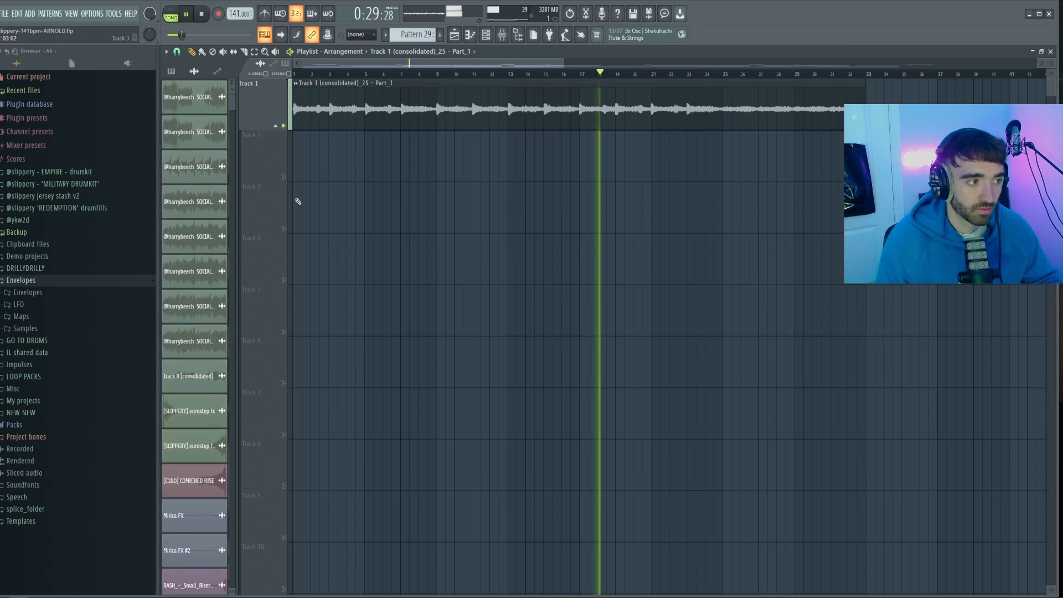
{"action": "key", "text": "space"}
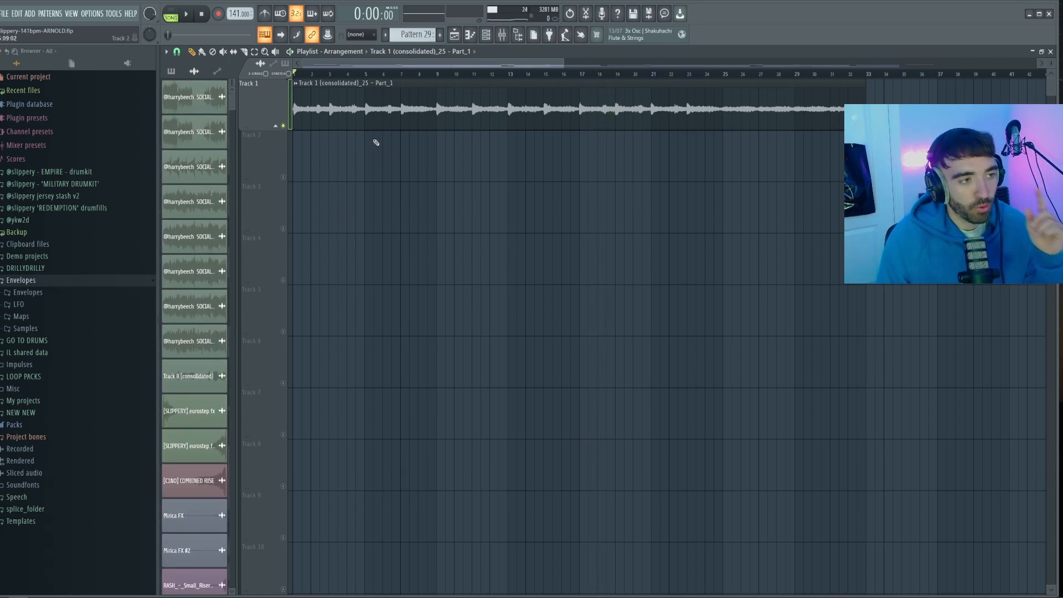
Consolidate Track 1 from the track start once more and play back the resulting audio
{"action": "right_click", "coordinate": [276, 113]}
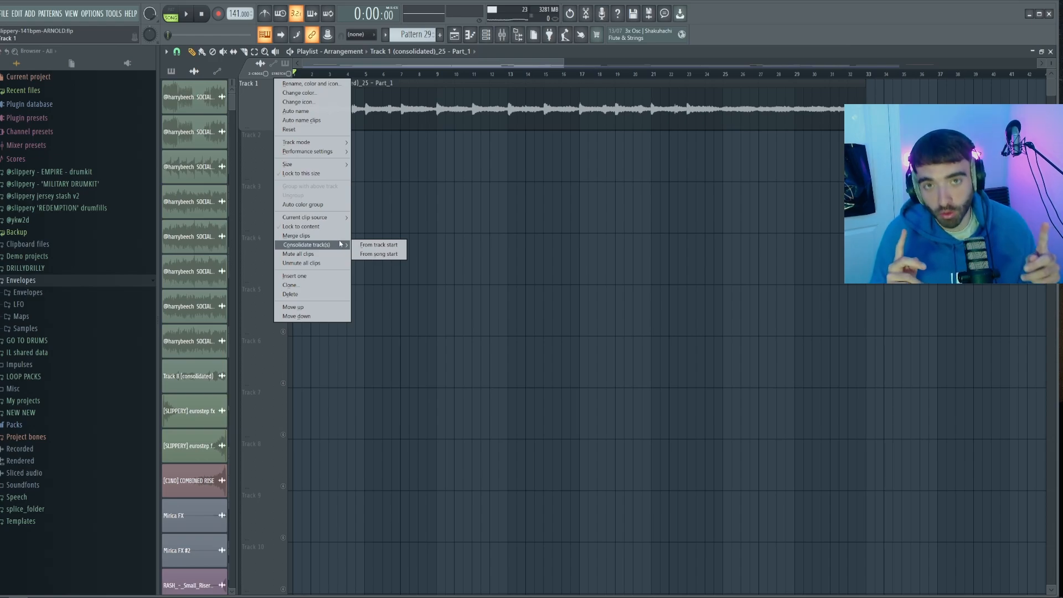
{"action": "left_click", "coordinate": [379, 245]}
{"action": "key", "text": "space"}
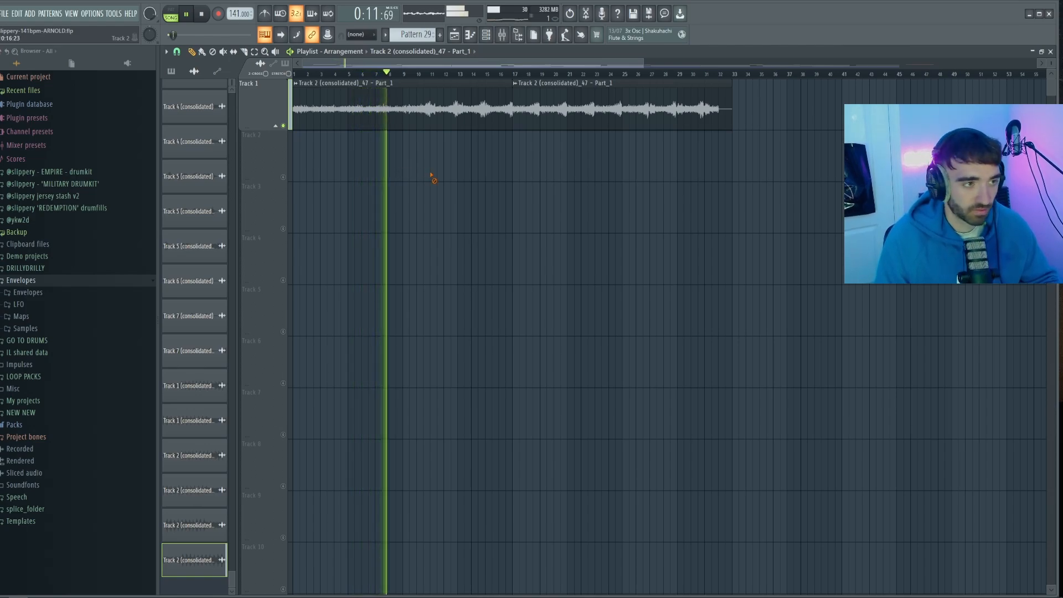
{"action": "scroll", "coordinate": [390, 179], "scroll_direction": "up", "scroll_amount": 1}
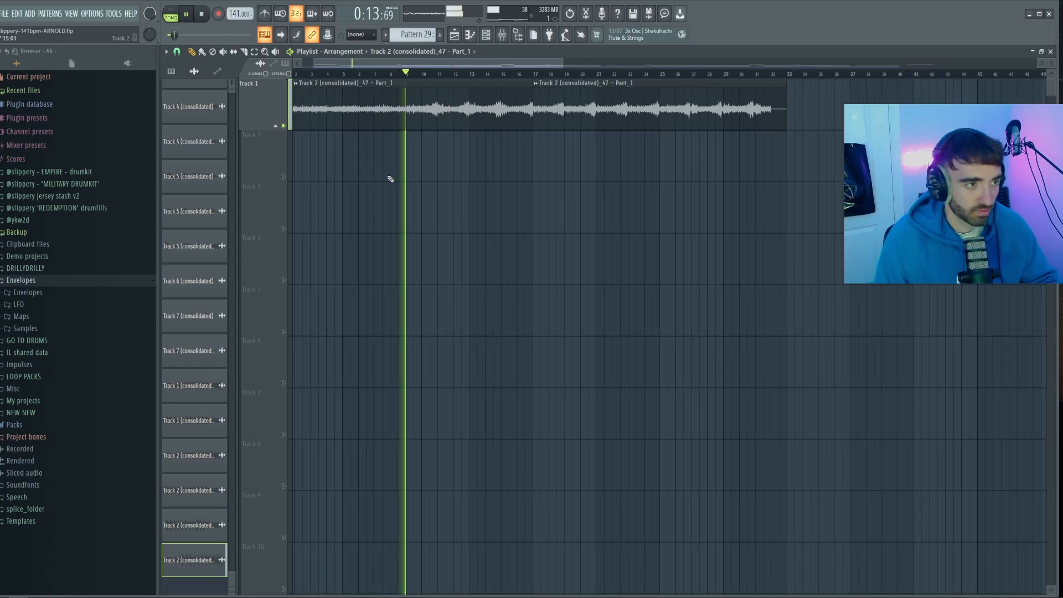
{"action": "scroll", "coordinate": [443, 175], "scroll_direction": "down", "scroll_amount": 1}
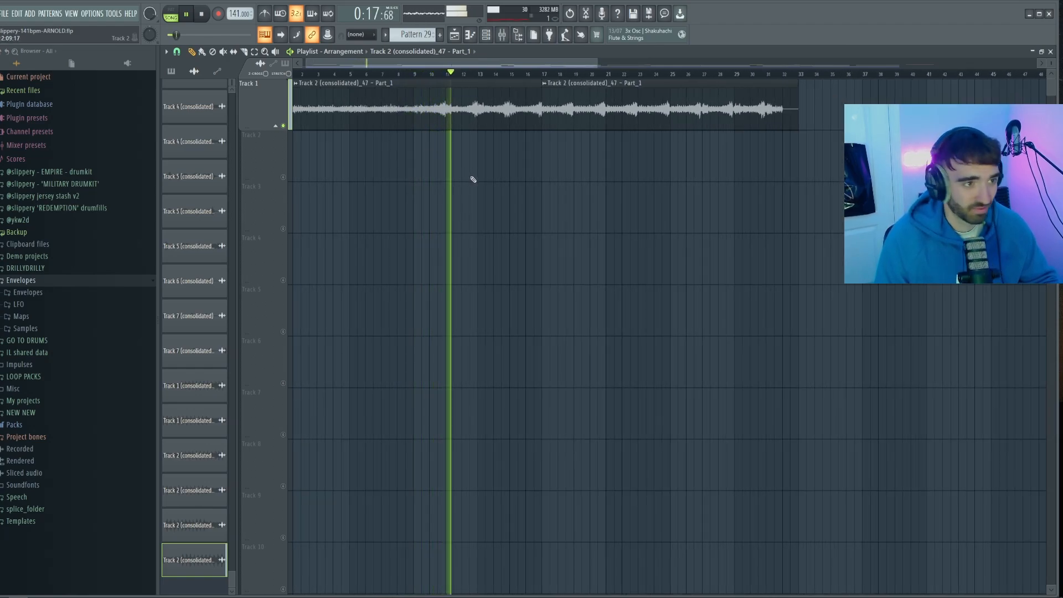
{"action": "scroll", "coordinate": [476, 180], "scroll_direction": "down", "scroll_amount": 1}
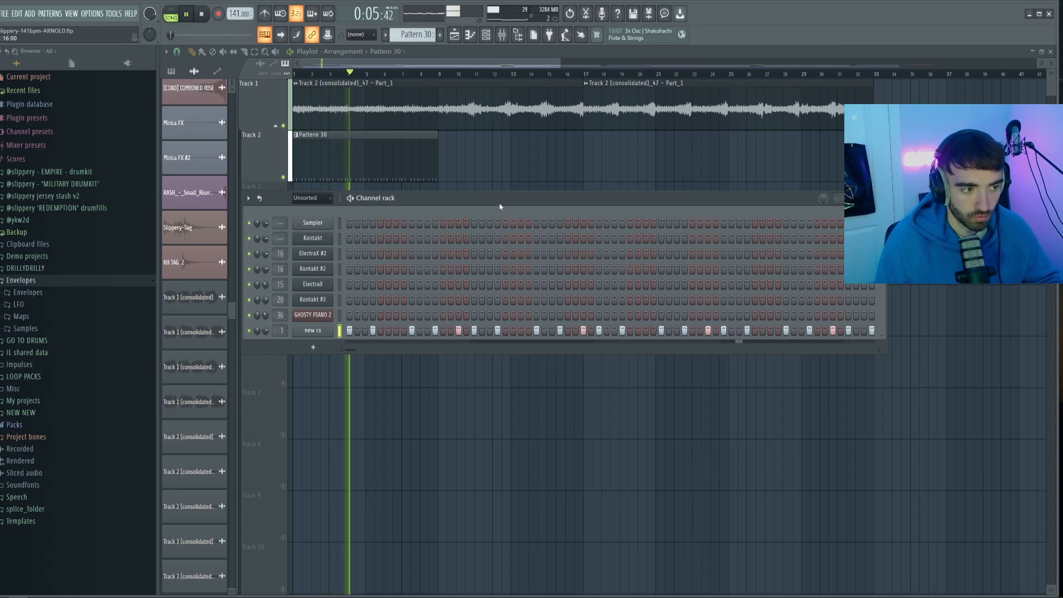
Add further drum cs hits to the step sequence of Pattern 30 and vary them with reduced velocities
{"action": "key", "text": "space"}
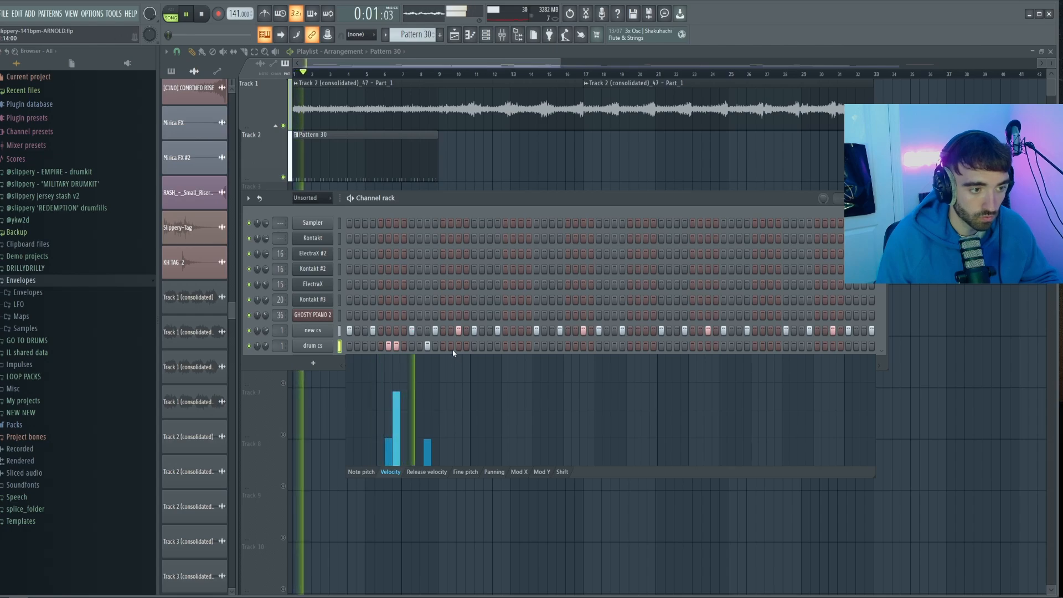
{"action": "key", "text": "space"}
{"action": "left_click_drag", "start_coordinate": [459, 358], "coordinate": [454, 440]}
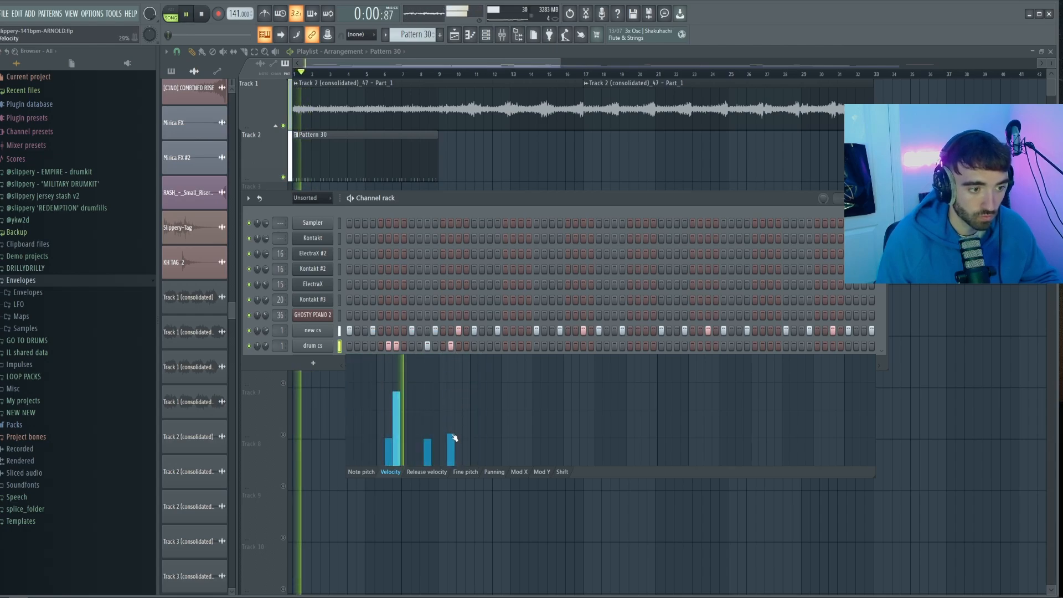
{"action": "left_click", "coordinate": [490, 347]}
{"action": "left_click_drag", "start_coordinate": [490, 365], "coordinate": [492, 425]}
{"action": "key", "text": "space"}
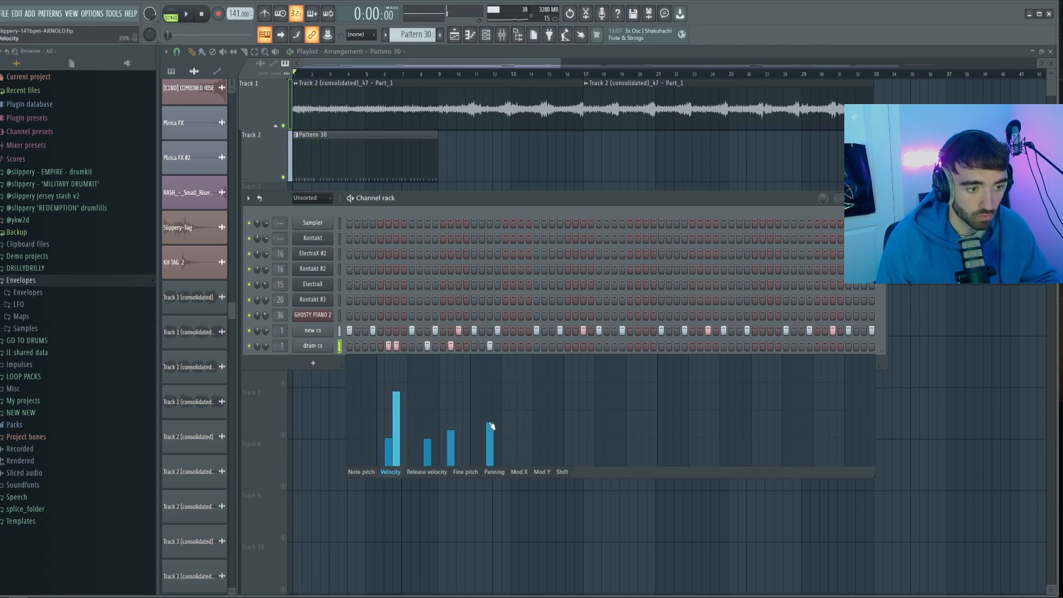
{"action": "left_click", "coordinate": [521, 346]}
{"action": "left_click", "coordinate": [514, 347]}
{"action": "left_click_drag", "start_coordinate": [515, 369], "coordinate": [529, 459]}
Open the clap's piano roll and select its group of notes around bar 8
{"action": "key", "text": "F7"}
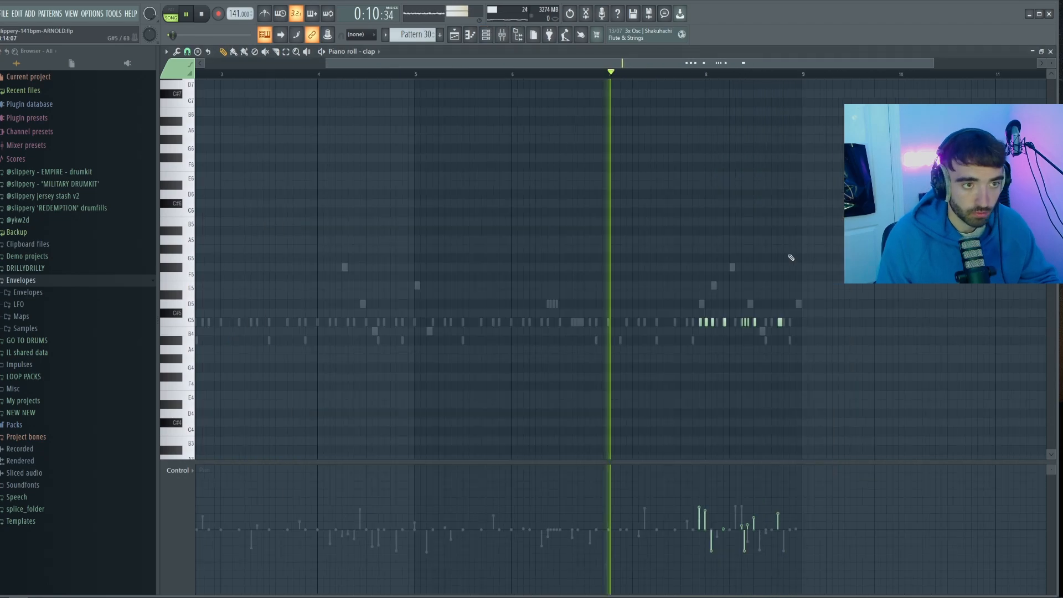
{"action": "scroll", "coordinate": [813, 320], "scroll_direction": "up", "scroll_amount": 2}
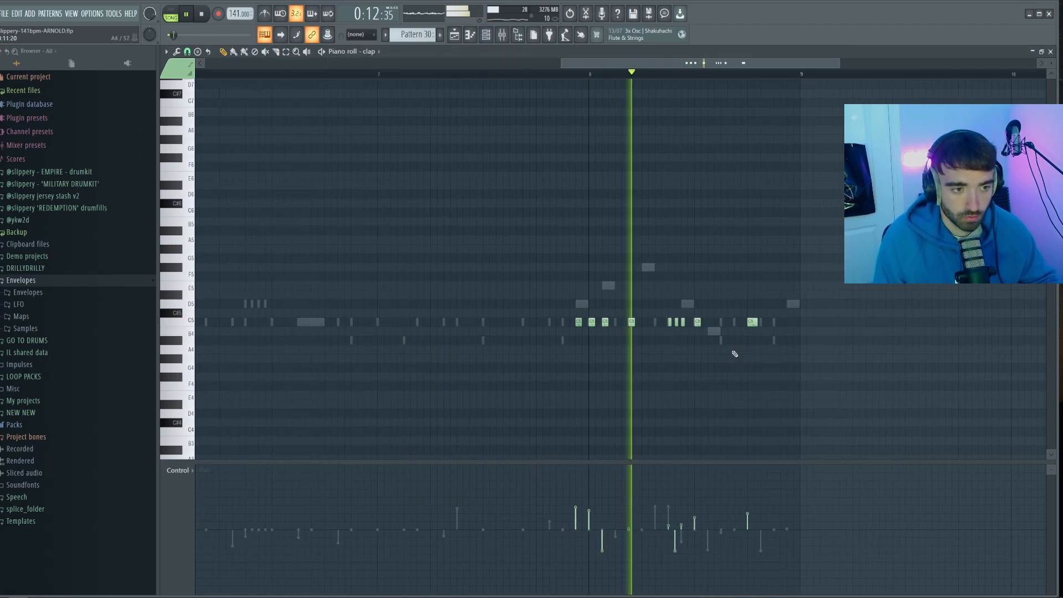
{"action": "left_click_drag", "start_coordinate": [791, 339], "coordinate": [513, 290]}
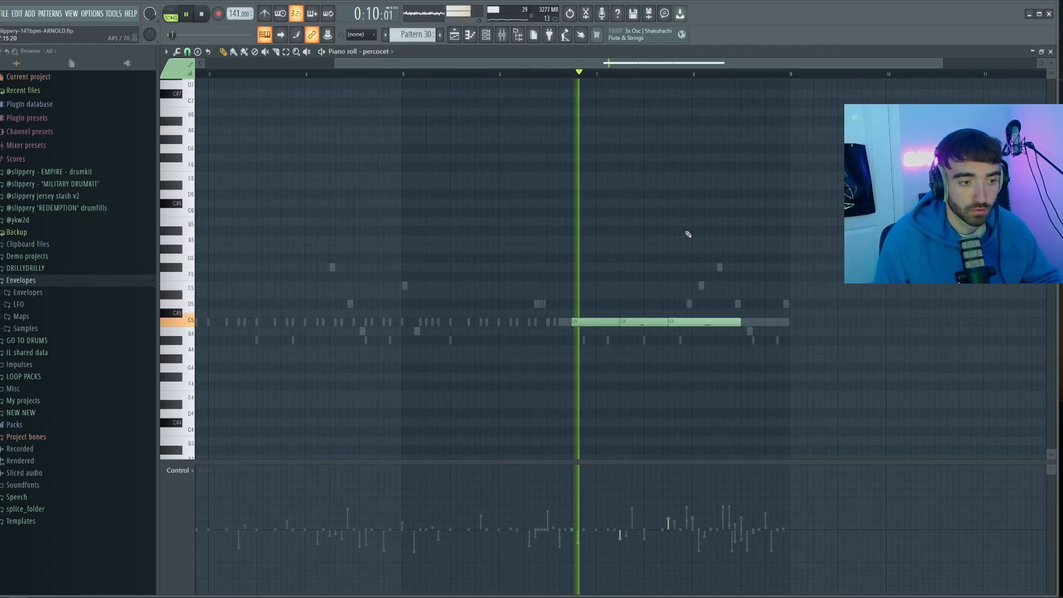
Show velocities for the EMPIRE_808 notes and build its C#5 bassline with a low C#4 note before bar 3
{"action": "scroll", "coordinate": [699, 240], "scroll_direction": "down", "scroll_amount": 2}
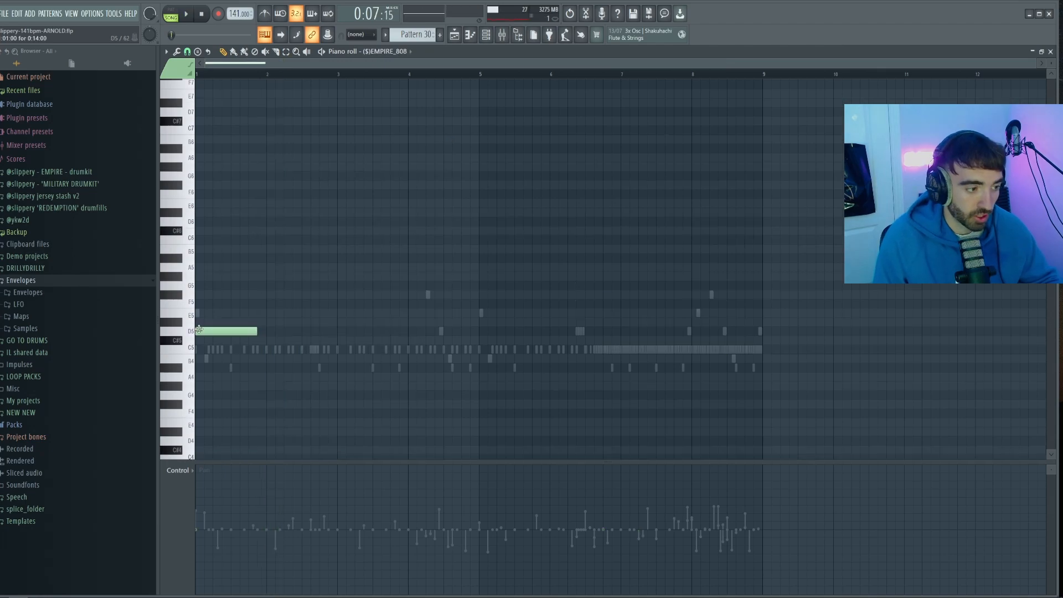
{"action": "left_click", "coordinate": [173, 498]}
{"action": "left_click", "coordinate": [210, 531]}
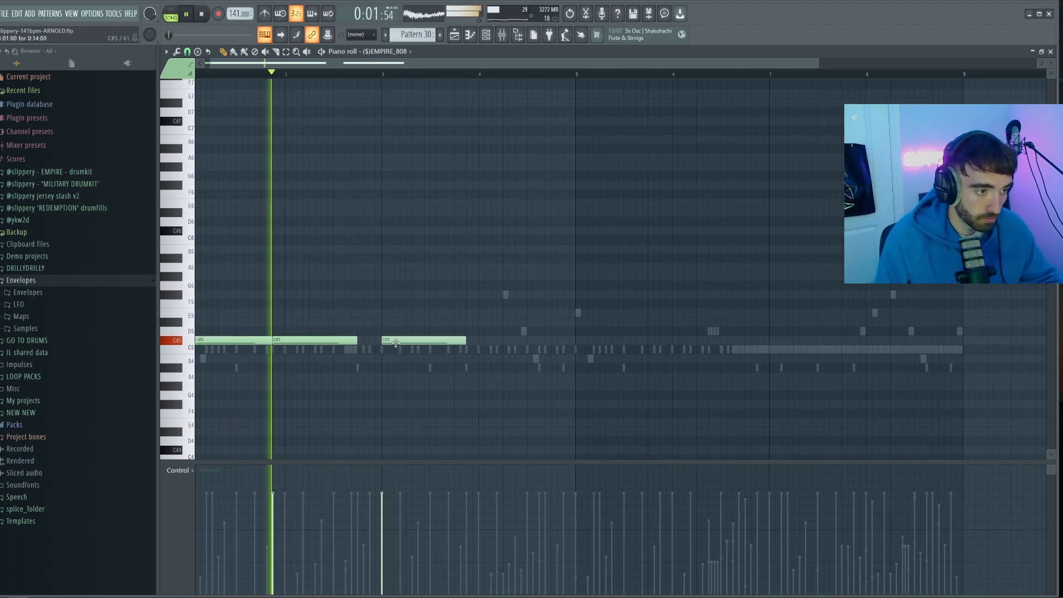
{"action": "scroll", "coordinate": [367, 405], "scroll_direction": "down", "scroll_amount": 1}
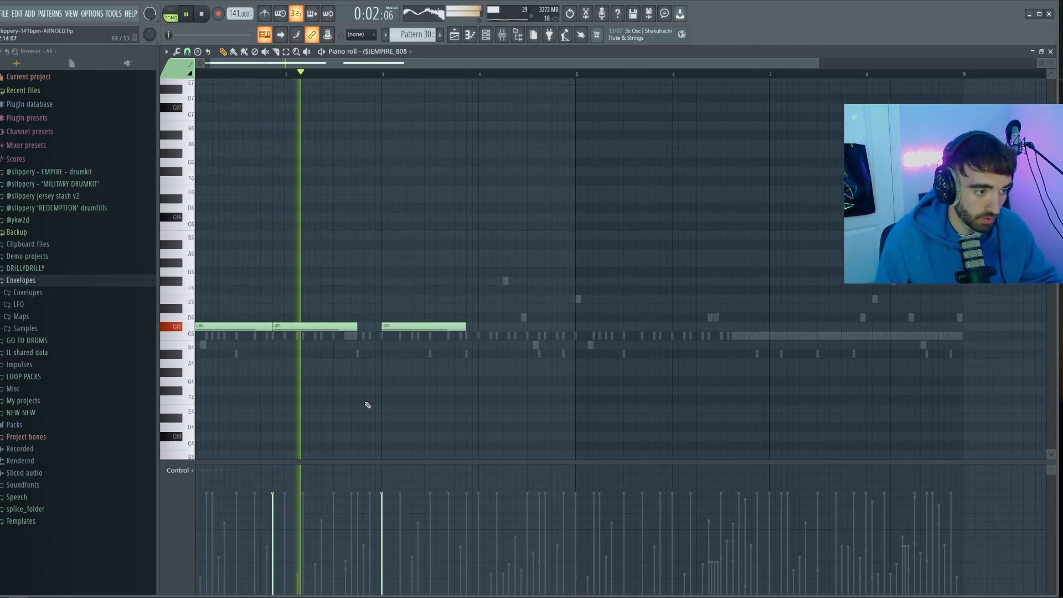
{"action": "scroll", "coordinate": [367, 405], "scroll_direction": "down", "scroll_amount": 4}
{"action": "left_click", "coordinate": [364, 395]}
{"action": "left_click_drag", "start_coordinate": [364, 395], "coordinate": [340, 395]}
{"action": "left_click_drag", "start_coordinate": [418, 397], "coordinate": [378, 401]}
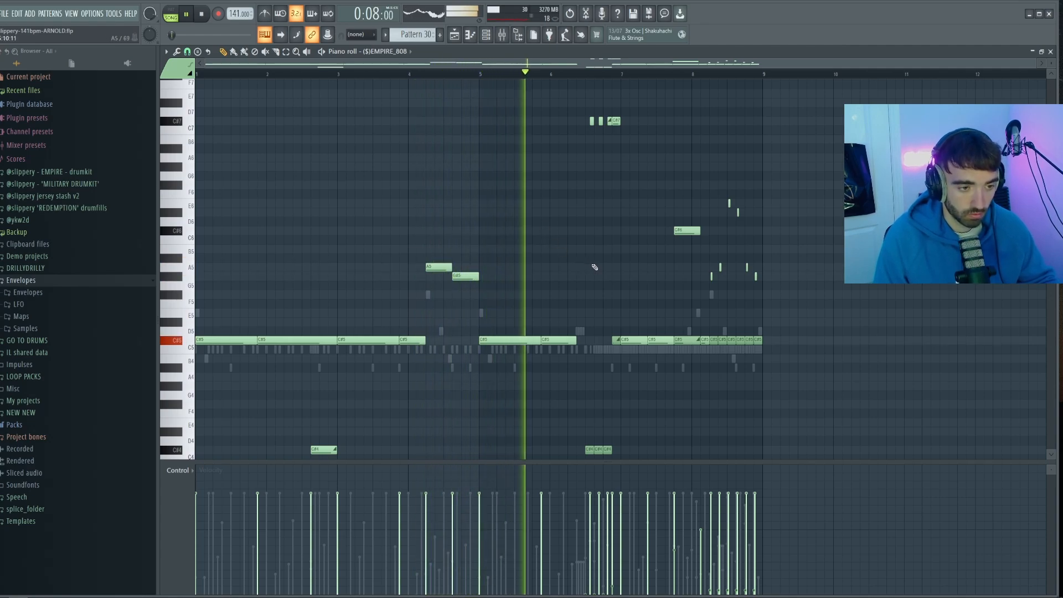
Play back the EMPIRE_808 line and review its notes across the eight-bar pattern
{"action": "scroll", "coordinate": [658, 273], "scroll_direction": "up", "scroll_amount": 4}
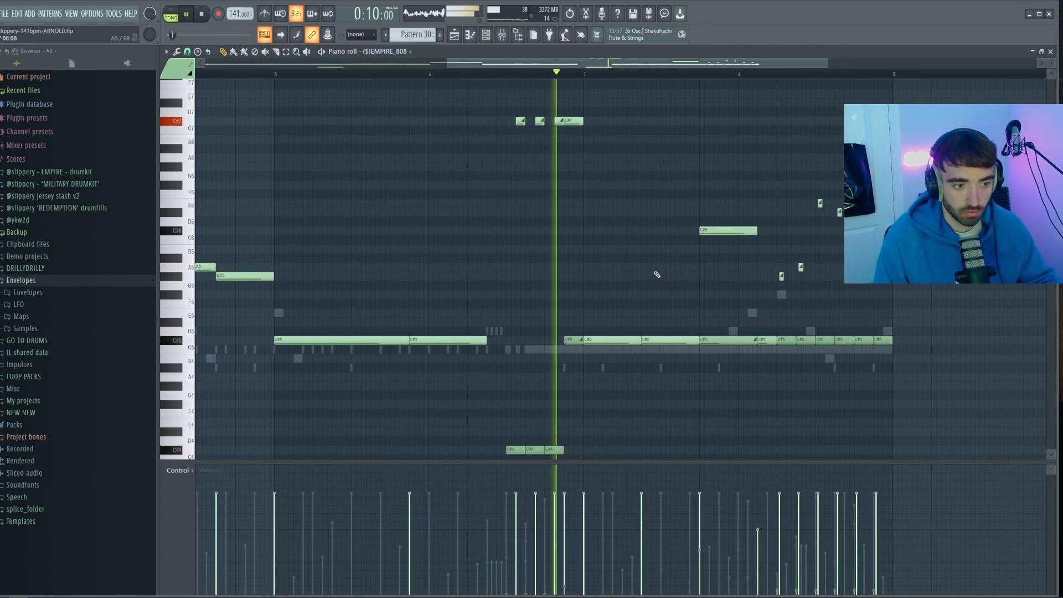
{"action": "scroll", "coordinate": [657, 274], "scroll_direction": "down", "scroll_amount": 5}
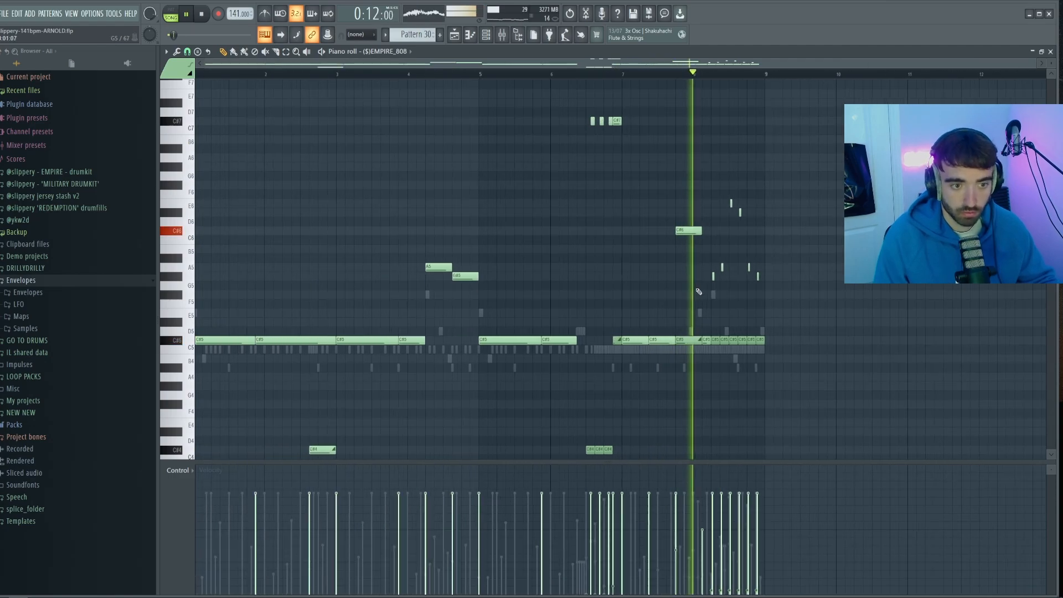
{"action": "scroll", "coordinate": [444, 236], "scroll_direction": "down", "scroll_amount": 1}
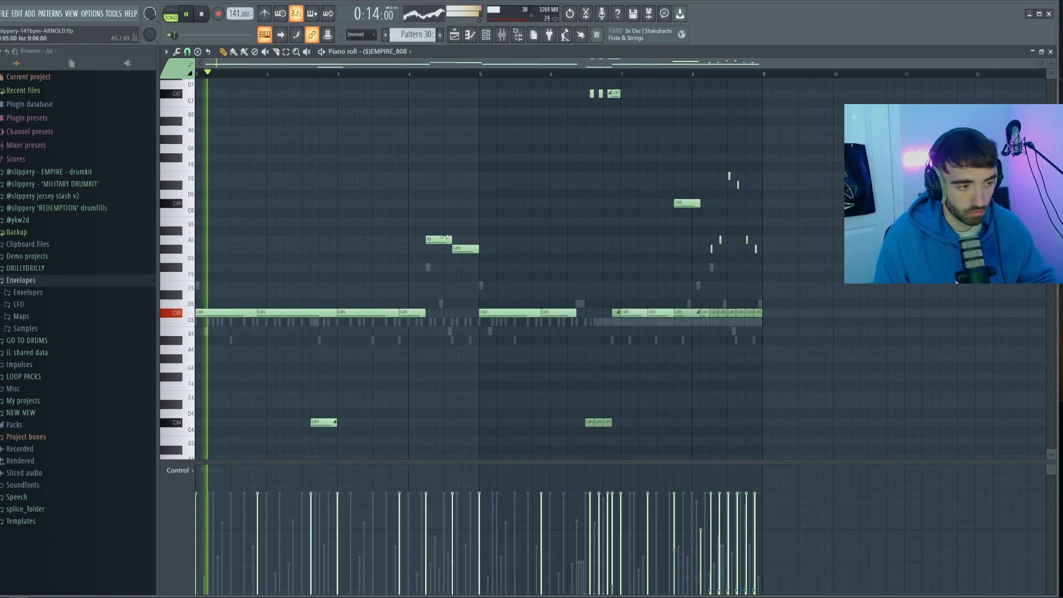
{"action": "key", "text": "space"}
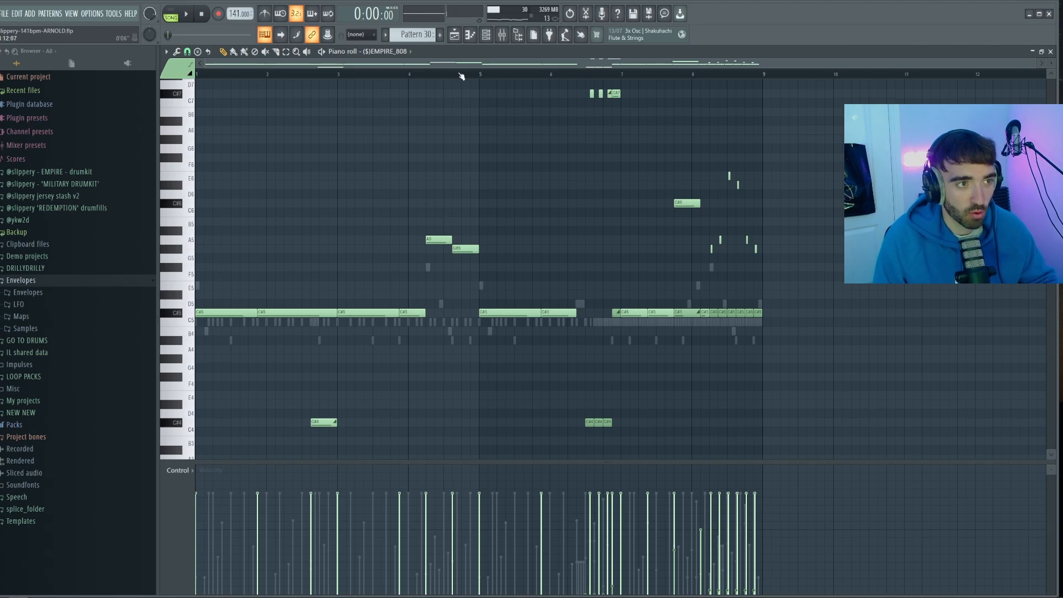
{"action": "key", "text": "space"}
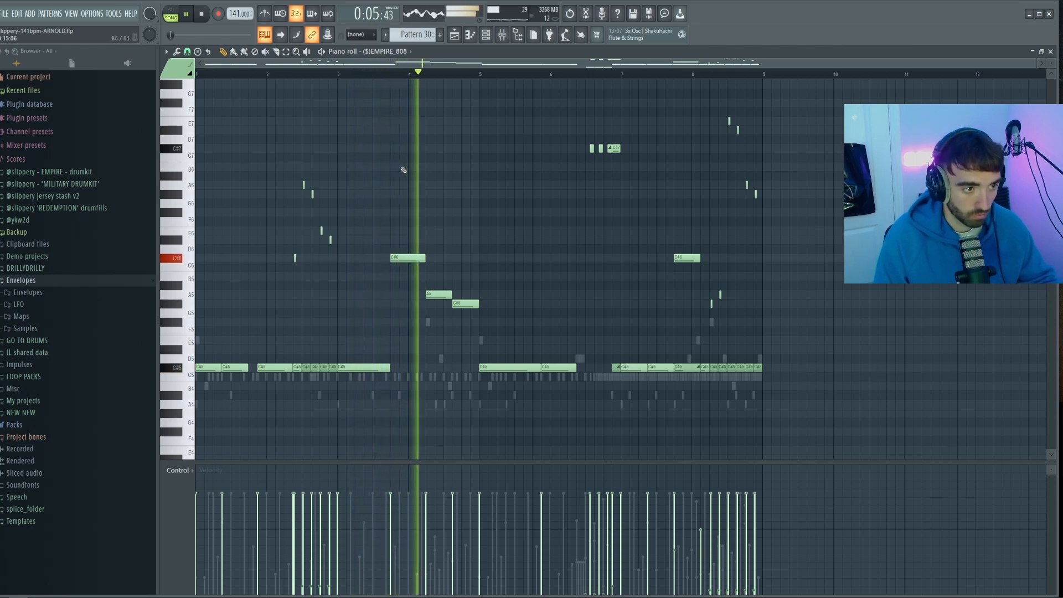
{"action": "scroll", "coordinate": [554, 287], "scroll_direction": "down", "scroll_amount": 1}
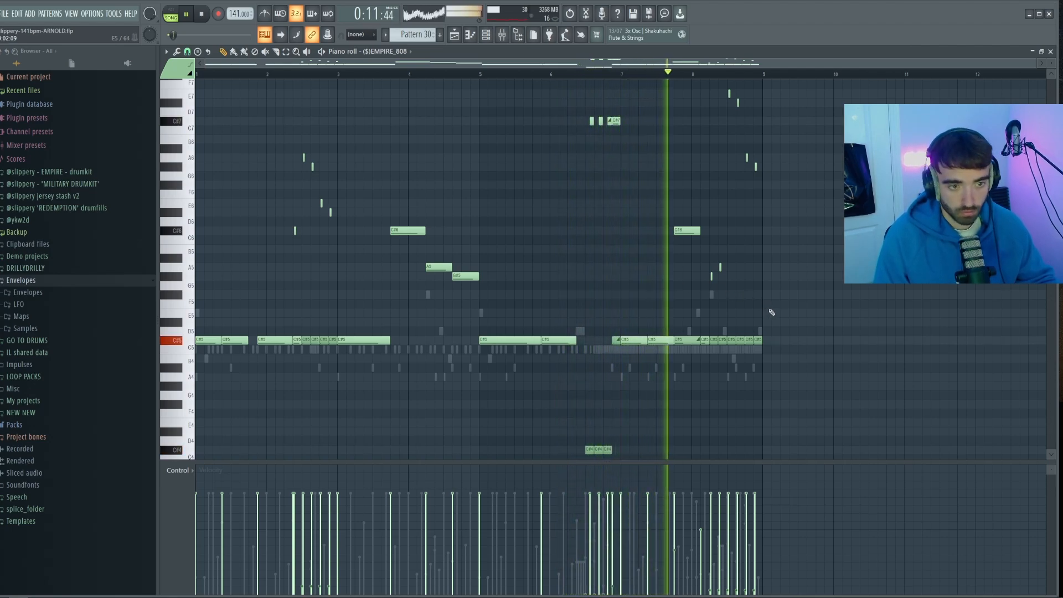
{"action": "scroll", "coordinate": [774, 315], "scroll_direction": "up", "scroll_amount": 1}
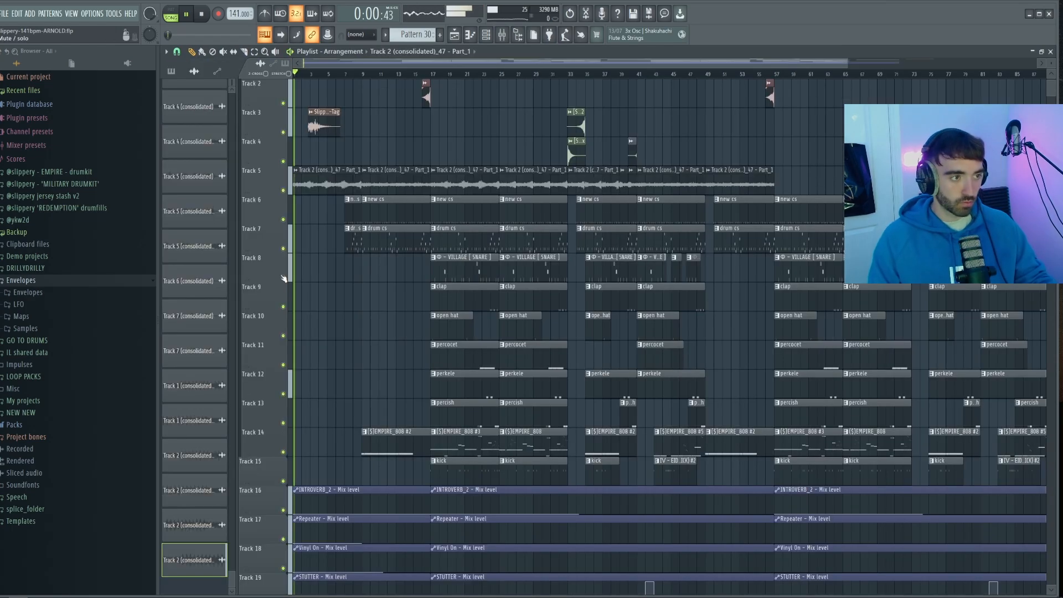
Play the full arrangement from the intro to about bar 51, reviewing the melody, drum, 808 and effect tracks, and stop playback
{"action": "scroll", "coordinate": [294, 291], "scroll_direction": "up", "scroll_amount": 2}
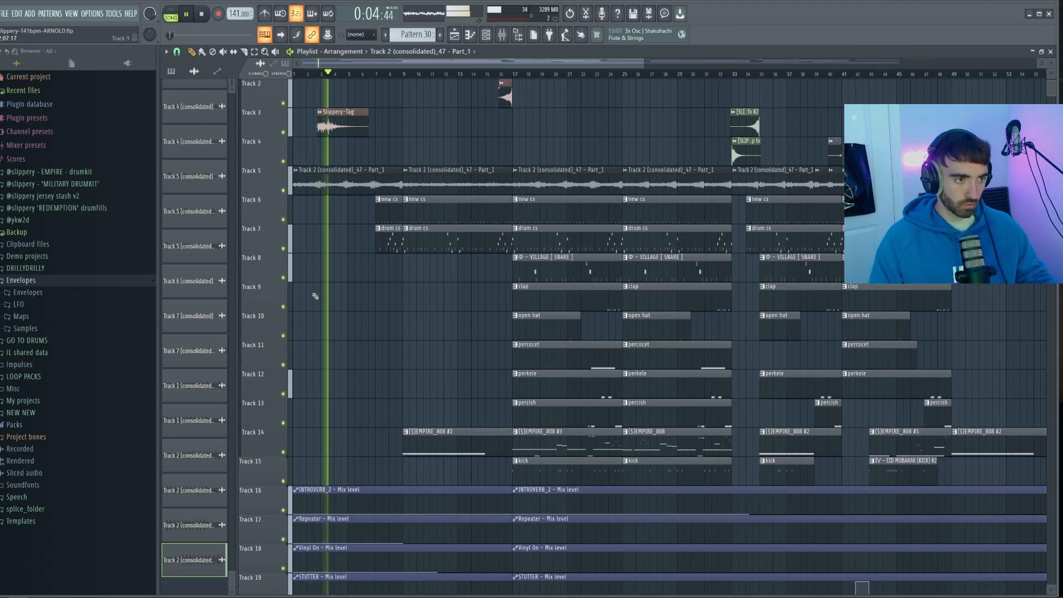
{"action": "scroll", "coordinate": [221, 299], "scroll_direction": "up", "scroll_amount": 10}
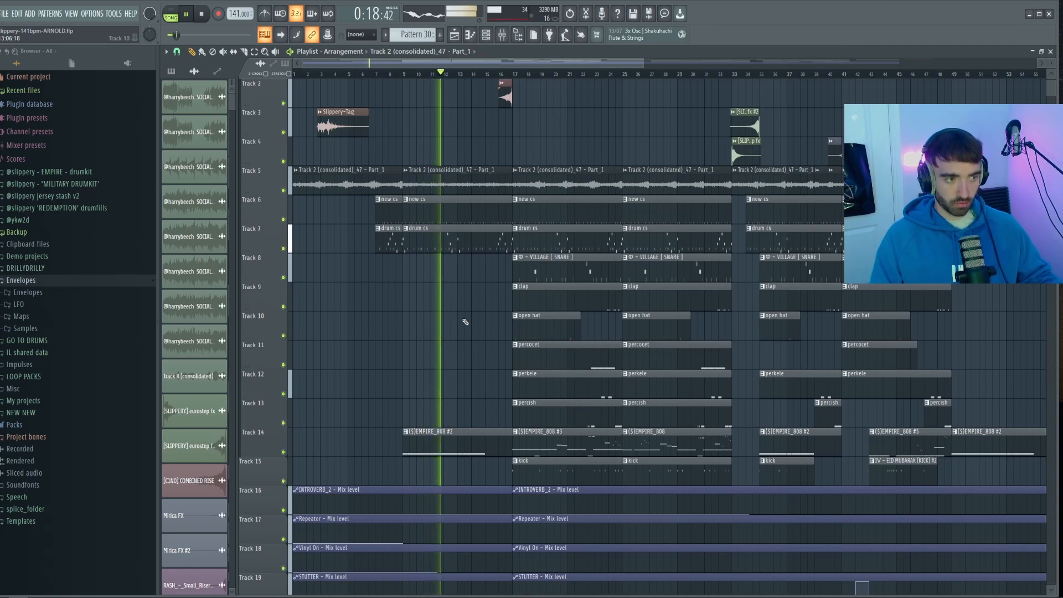
{"action": "scroll", "coordinate": [466, 322], "scroll_direction": "down", "scroll_amount": 3, "text": "ctrl"}
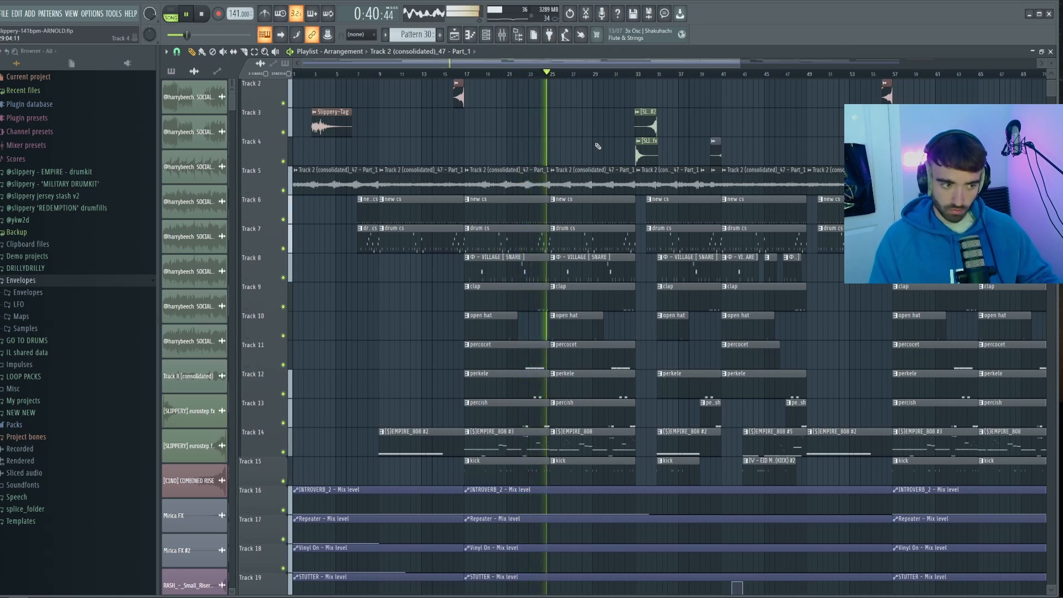
{"action": "scroll", "coordinate": [635, 165], "scroll_direction": "up", "scroll_amount": 3, "text": "ctrl"}
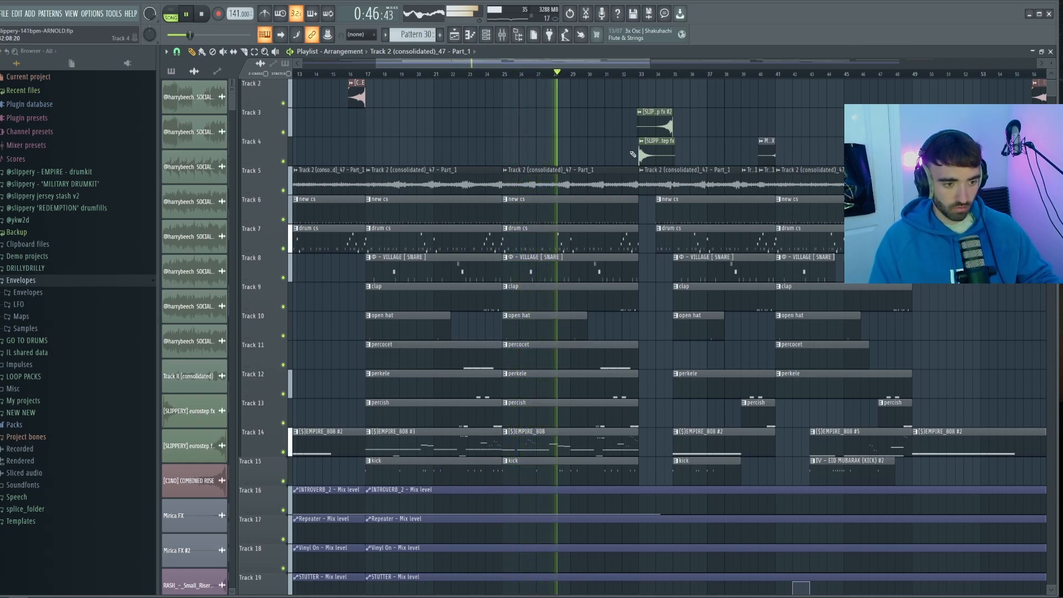
{"action": "scroll", "coordinate": [683, 165], "scroll_direction": "down", "scroll_amount": 3, "text": "ctrl"}
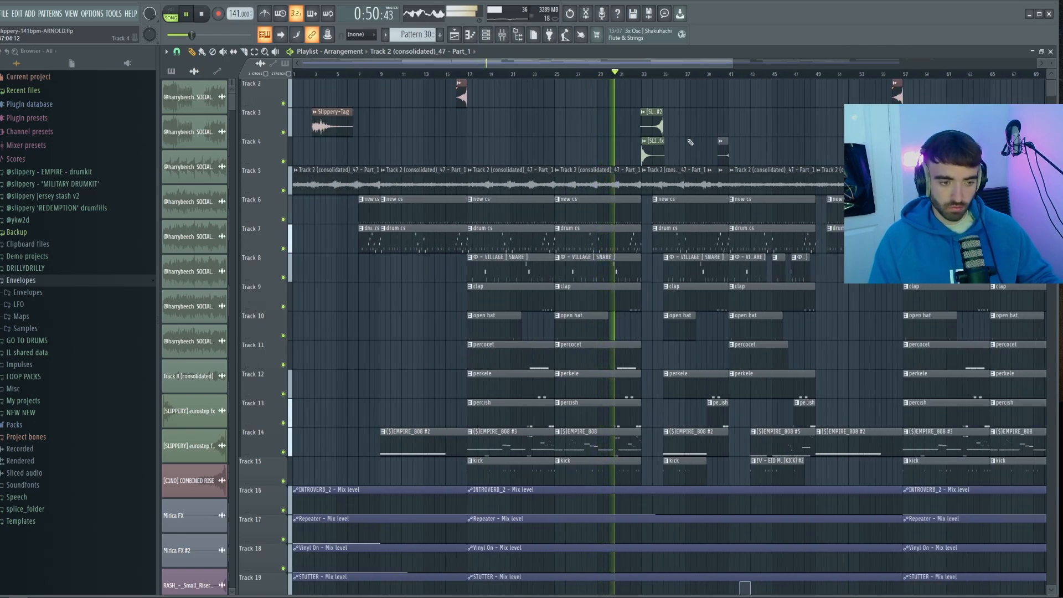
{"action": "scroll", "coordinate": [690, 142], "scroll_direction": "down", "scroll_amount": 2, "text": "ctrl"}
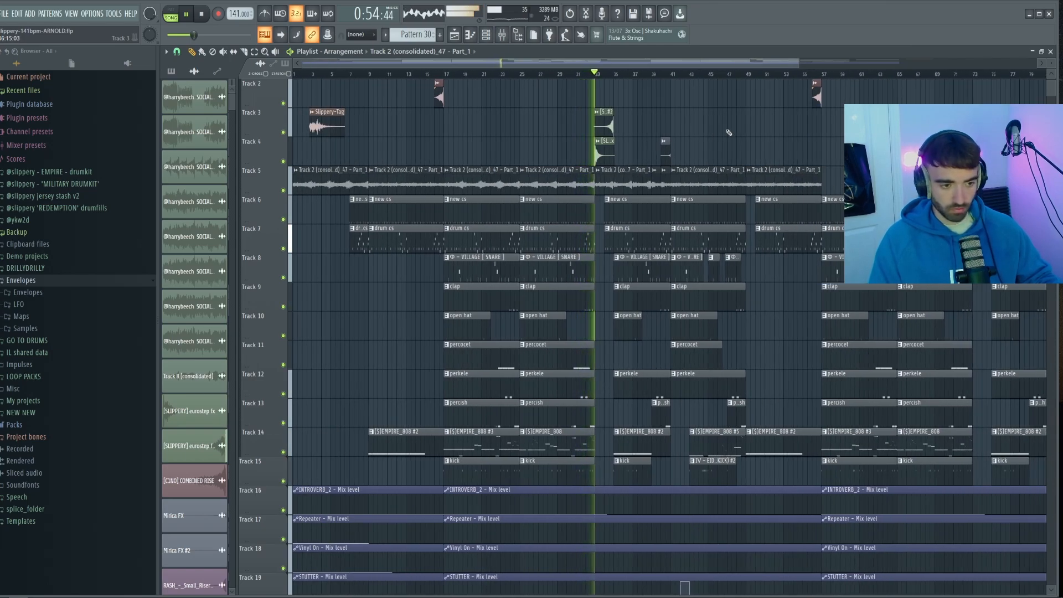
{"action": "scroll", "coordinate": [727, 133], "scroll_direction": "up", "scroll_amount": 3, "text": "ctrl"}
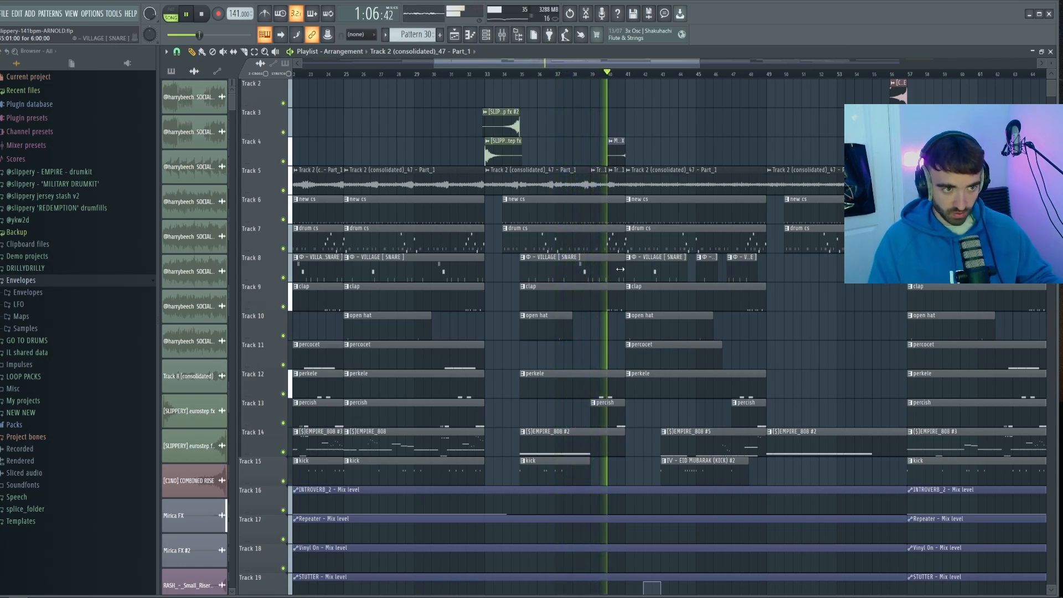
{"action": "scroll", "coordinate": [657, 176], "scroll_direction": "down", "scroll_amount": 5}
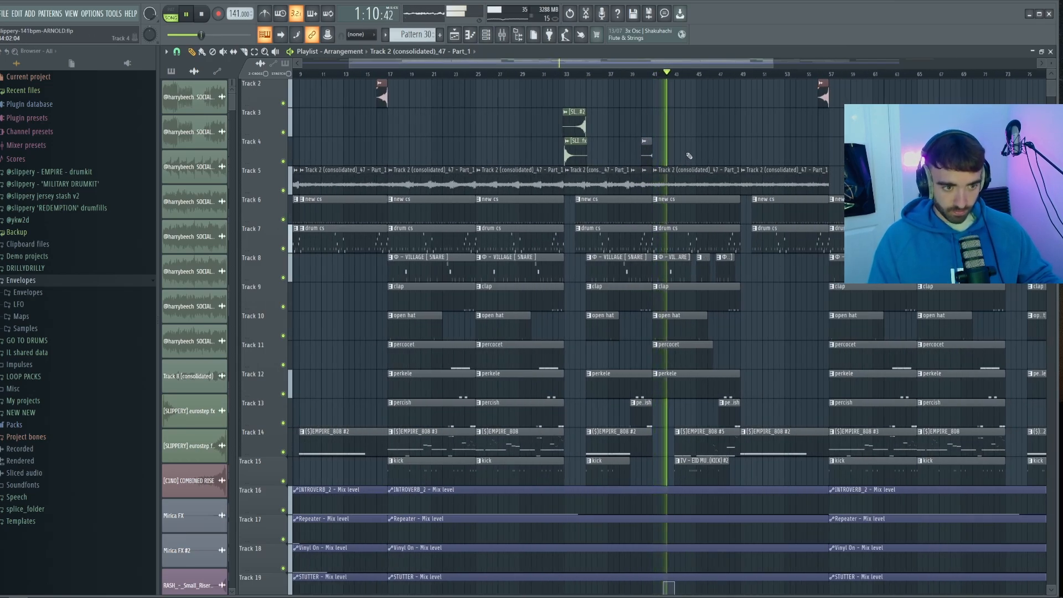
{"action": "scroll", "coordinate": [689, 156], "scroll_direction": "down", "scroll_amount": 1}
{"action": "scroll", "coordinate": [687, 152], "scroll_direction": "down", "scroll_amount": 1}
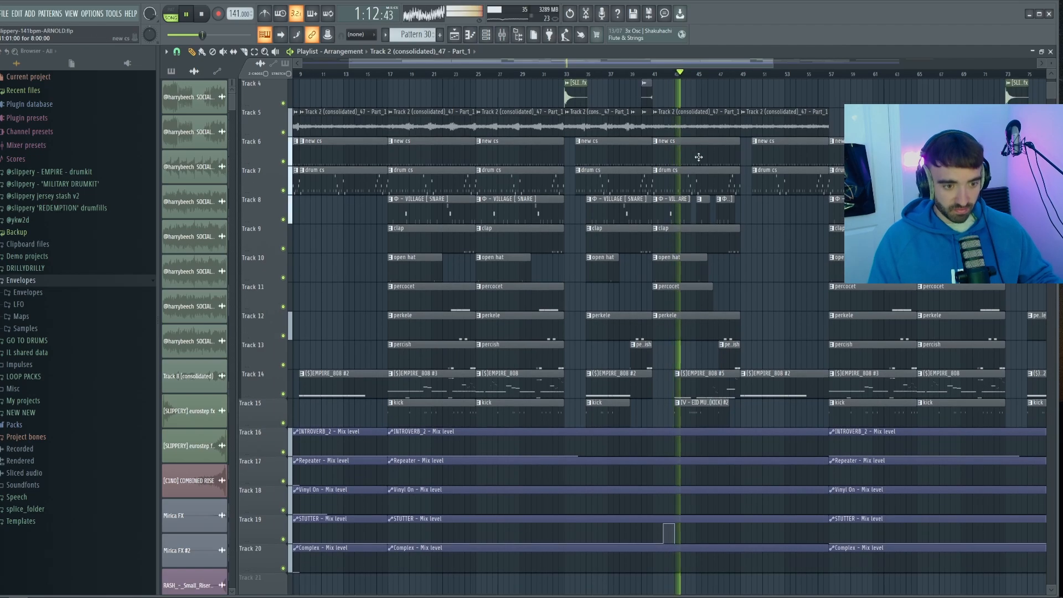
{"action": "scroll", "coordinate": [748, 193], "scroll_direction": "up", "scroll_amount": 4}
{"action": "scroll", "coordinate": [747, 193], "scroll_direction": "up", "scroll_amount": 2}
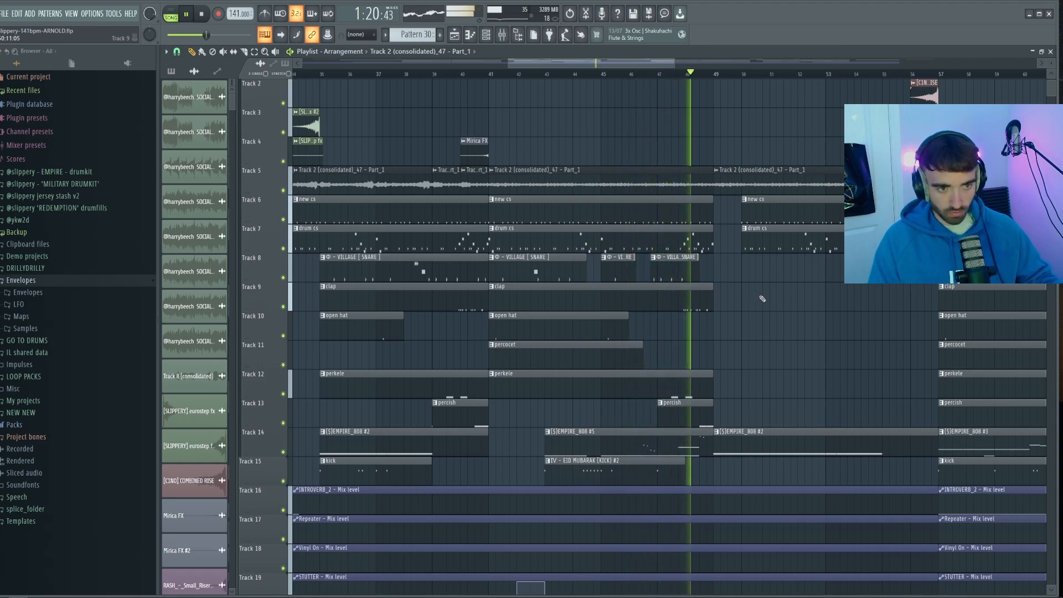
{"action": "scroll", "coordinate": [763, 305], "scroll_direction": "down", "scroll_amount": 2}
{"action": "scroll", "coordinate": [763, 312], "scroll_direction": "down", "scroll_amount": 2}
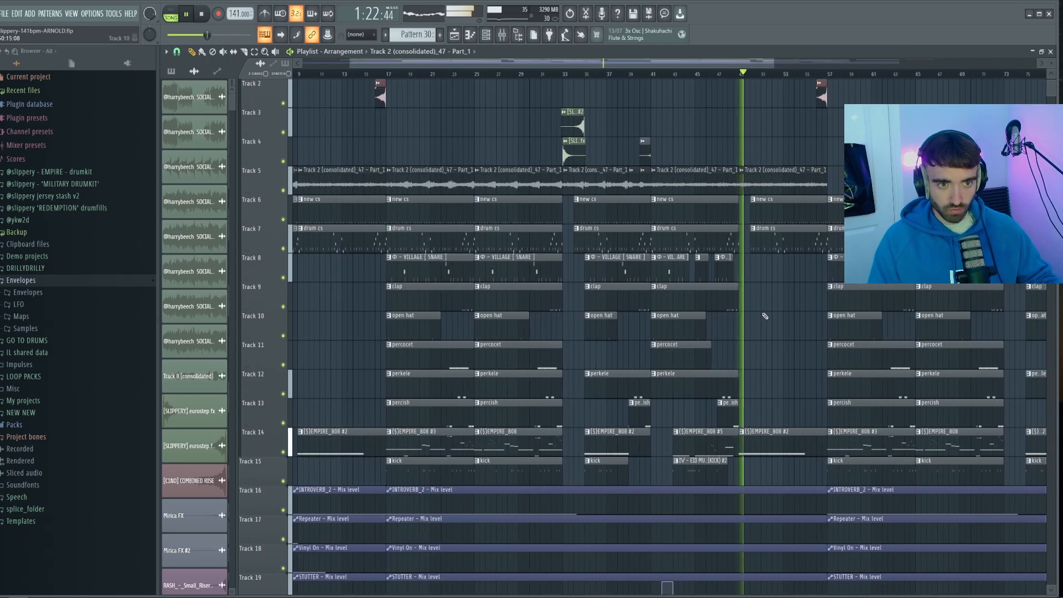
{"action": "scroll", "coordinate": [774, 314], "scroll_direction": "down", "scroll_amount": 2}
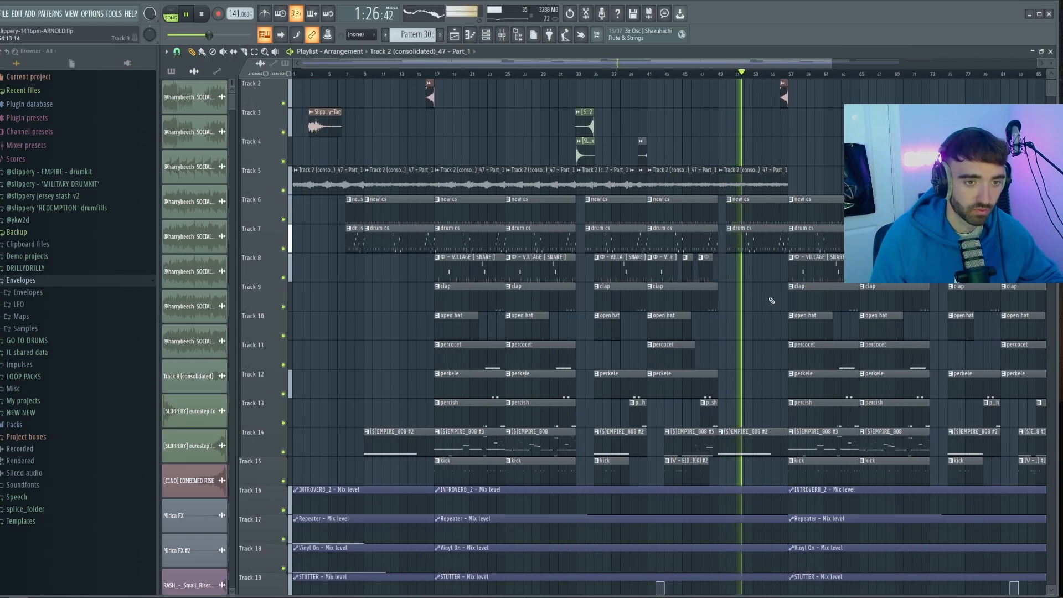
{"action": "key", "text": "space"}
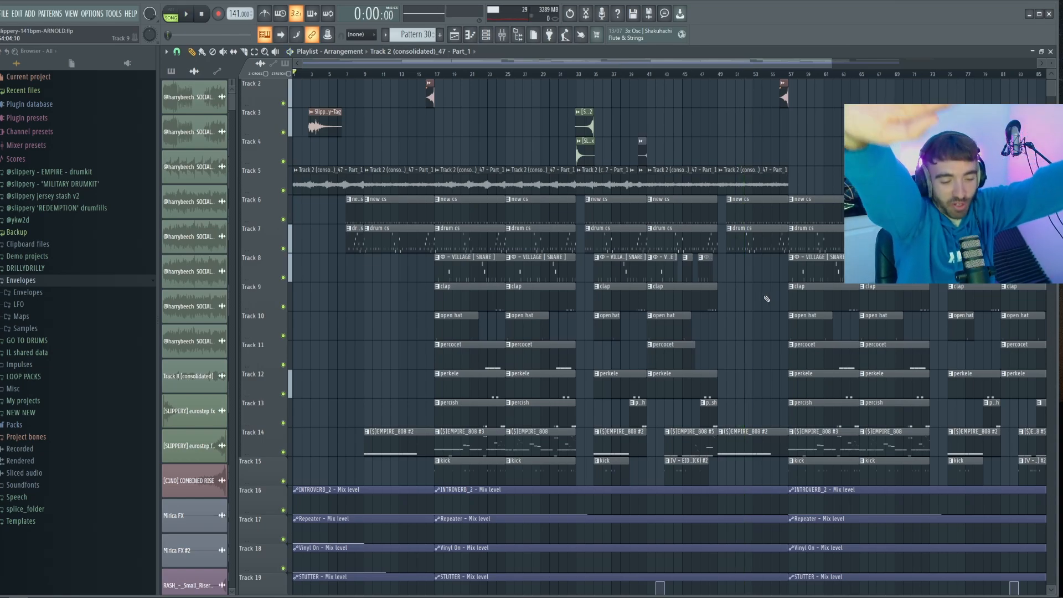